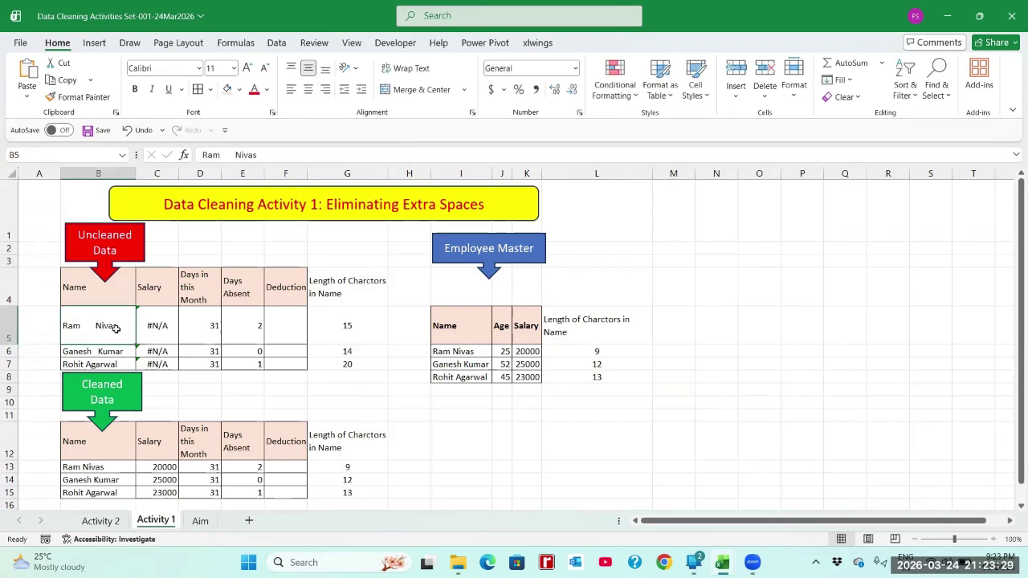
Examine the salary lookup formula in C5 and compare the name in B5 with the first Employee Master record.
{"action": "left_click", "coordinate": [149, 323]}
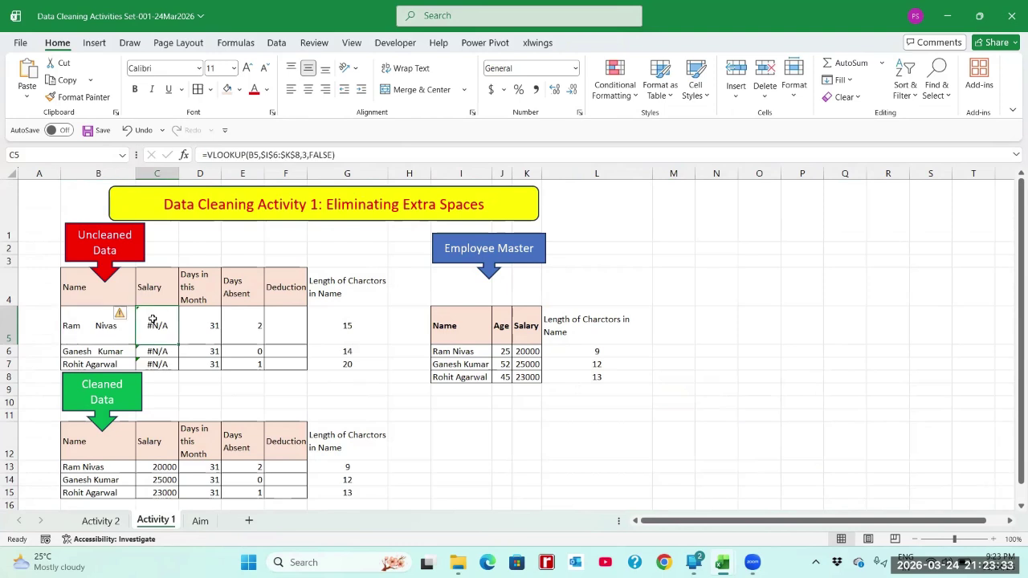
{"action": "left_click_drag", "start_coordinate": [461, 334], "coordinate": [520, 374]}
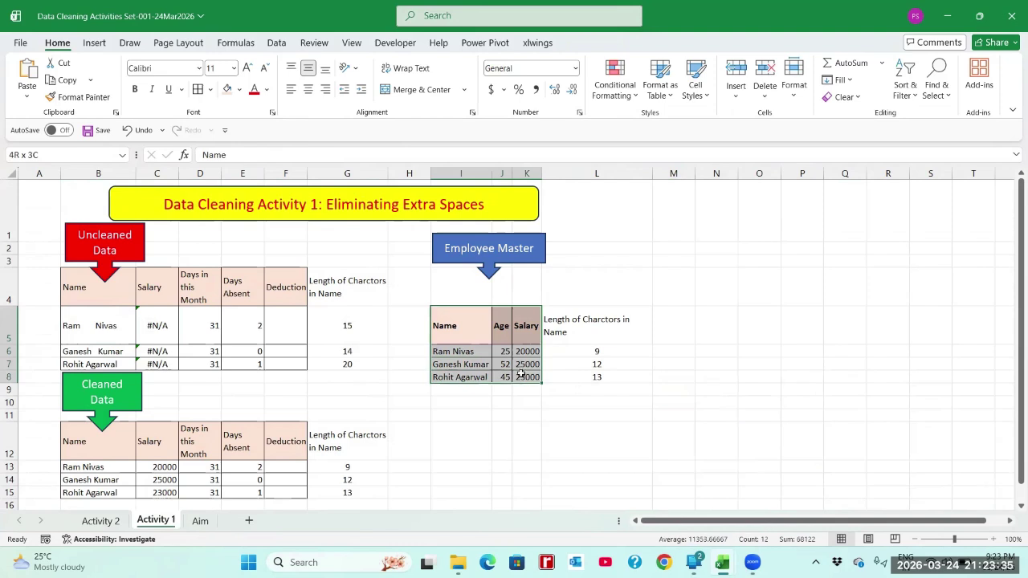
{"action": "left_click", "coordinate": [480, 353]}
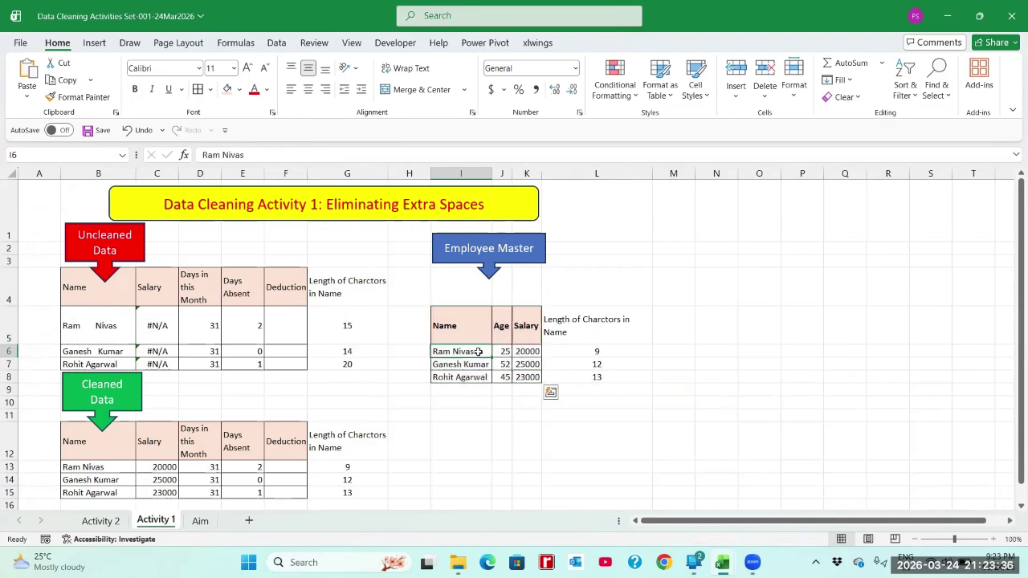
{"action": "left_click", "coordinate": [522, 351]}
{"action": "left_click", "coordinate": [147, 329]}
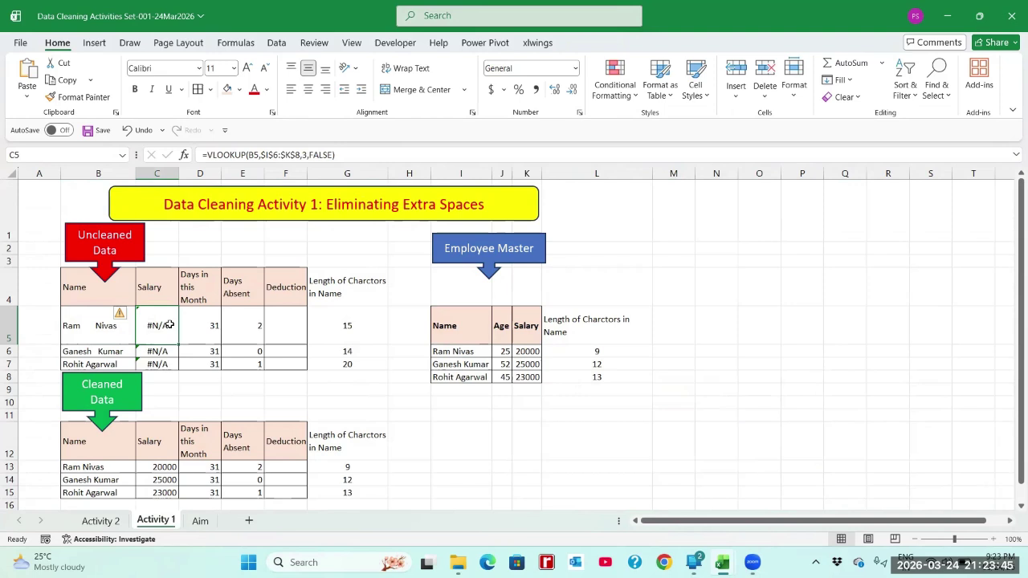
{"action": "left_click", "coordinate": [103, 331]}
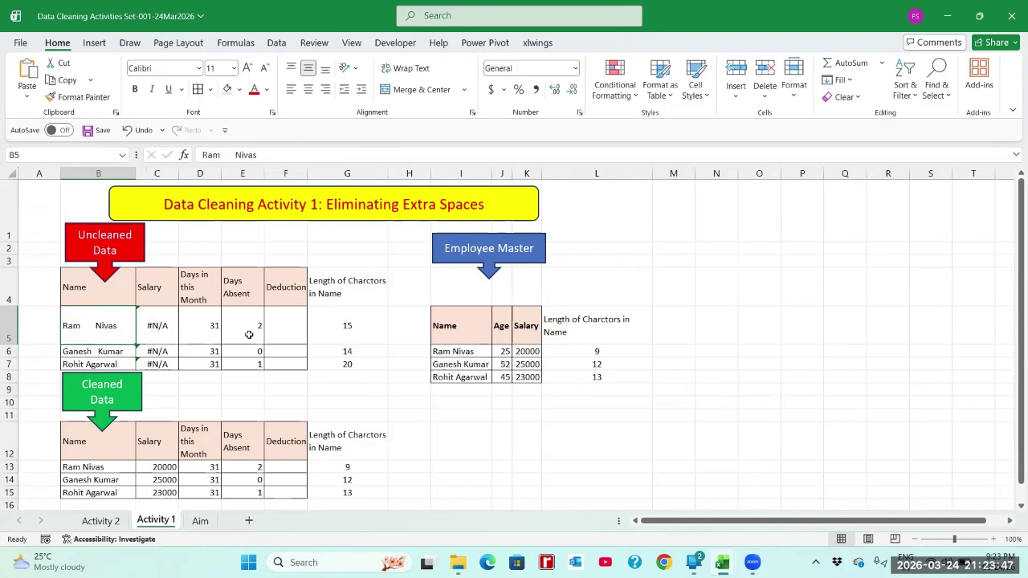
Compare the name-length formula in G5 with the length formulas of the Employee Master names in L6:L8.
{"action": "left_click", "coordinate": [347, 326]}
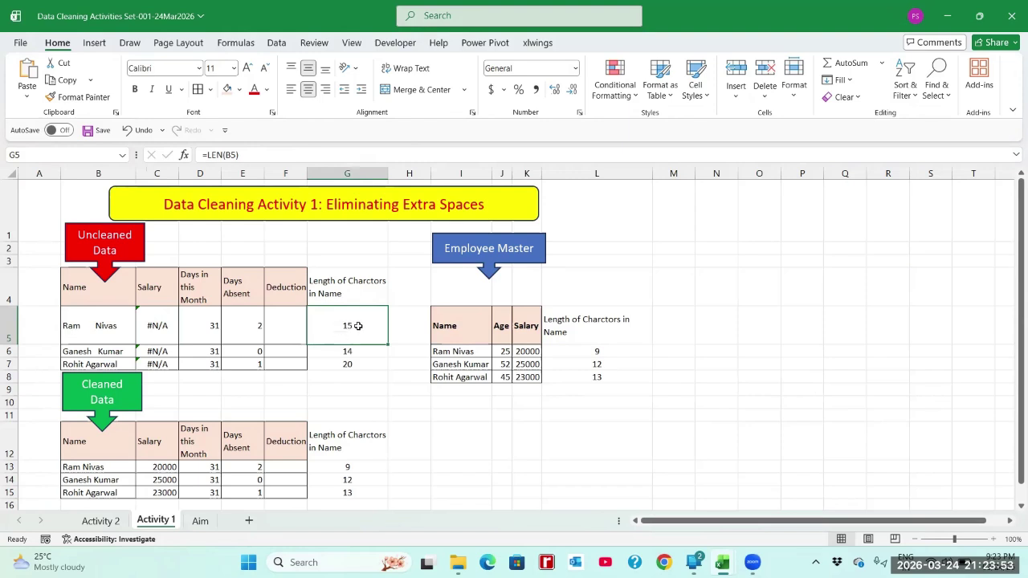
{"action": "left_click", "coordinate": [467, 352]}
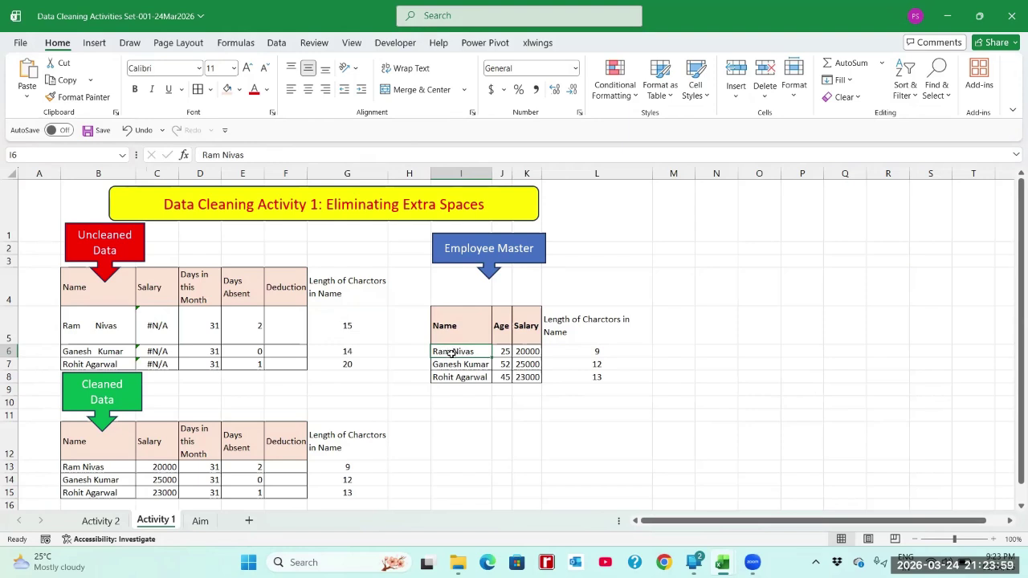
{"action": "left_click", "coordinate": [585, 351]}
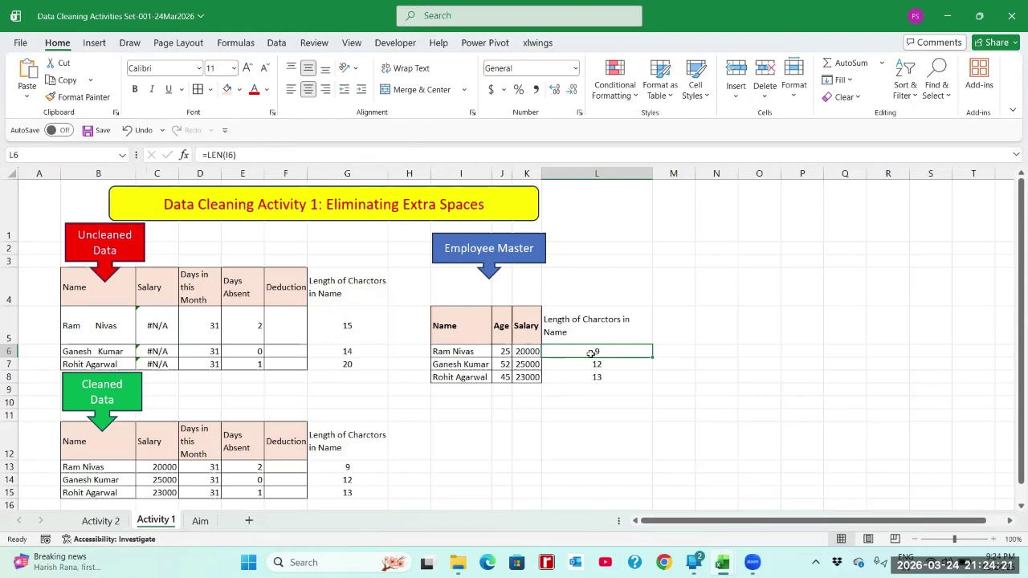
{"action": "left_click", "coordinate": [486, 363]}
{"action": "left_click", "coordinate": [576, 365]}
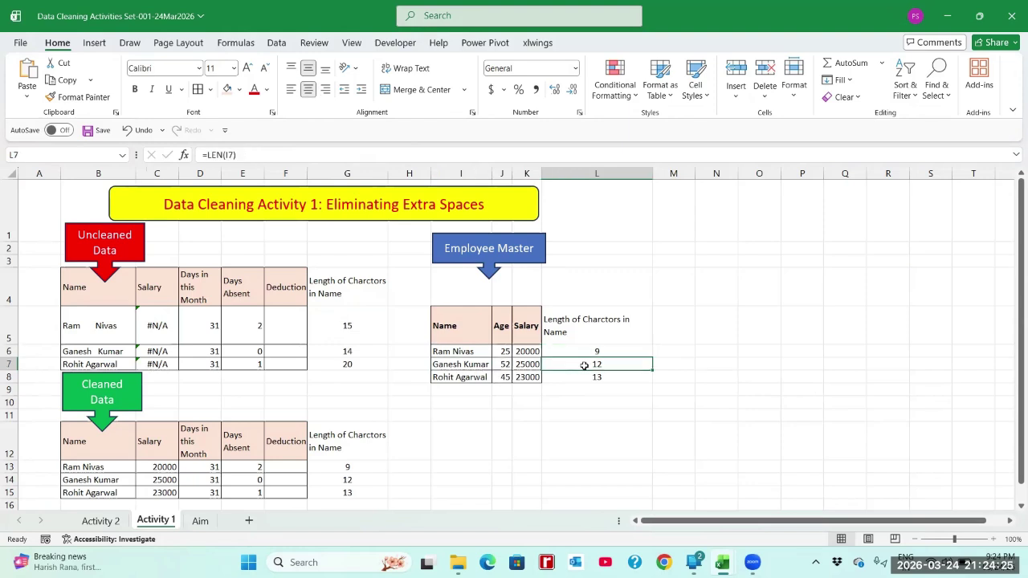
{"action": "left_click", "coordinate": [478, 381]}
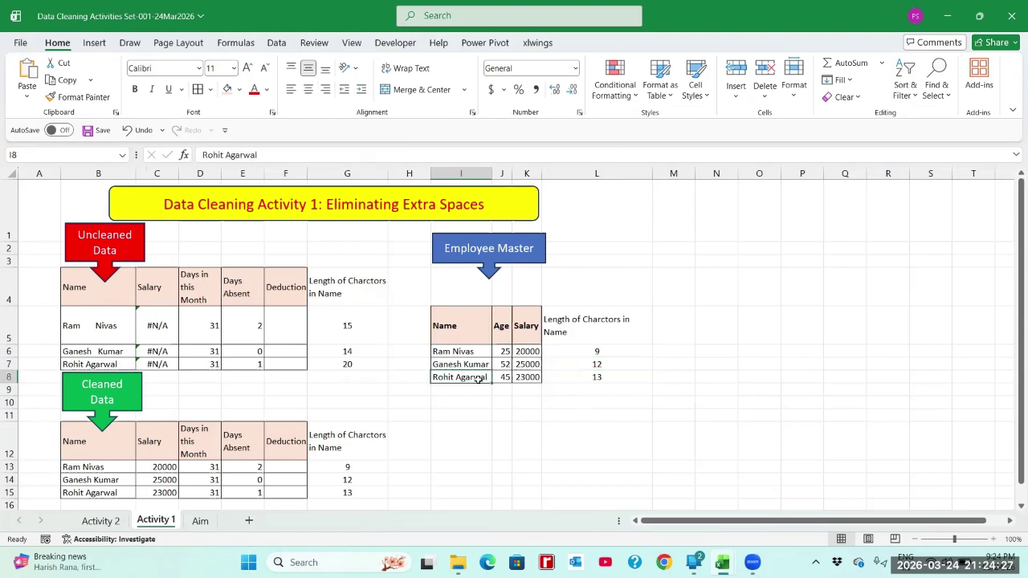
{"action": "left_click", "coordinate": [580, 379]}
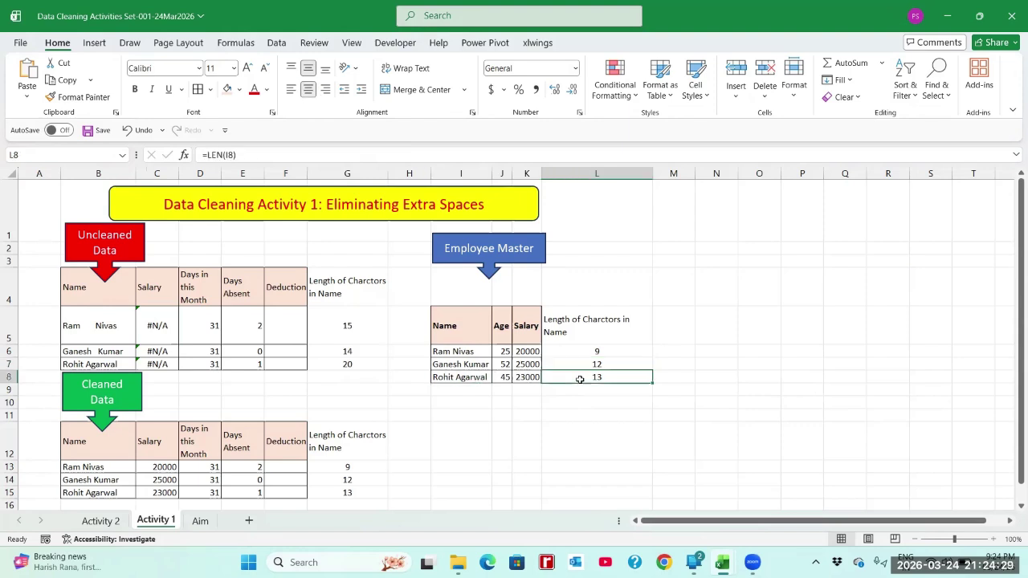
{"action": "left_click", "coordinate": [590, 353]}
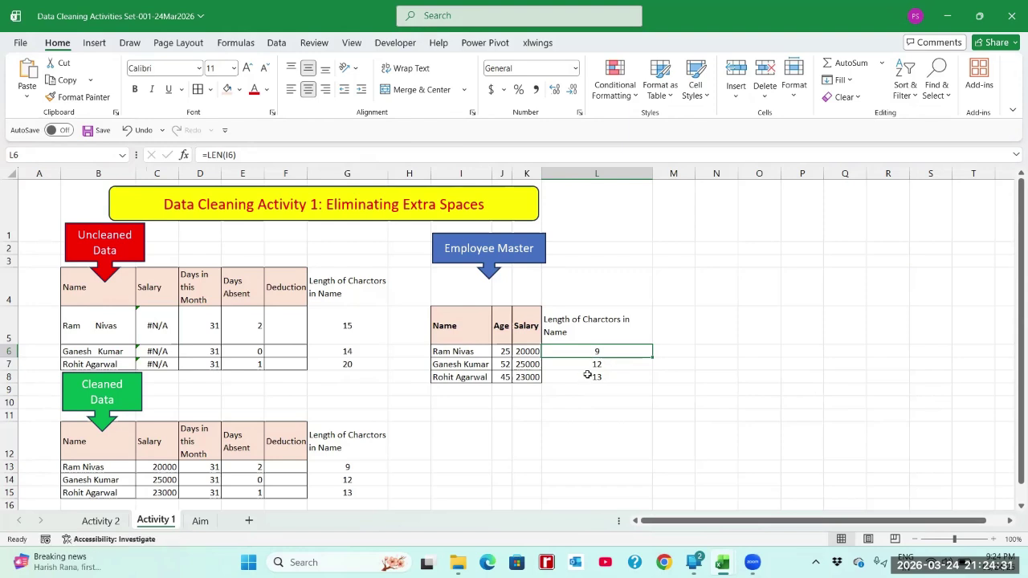
{"action": "left_click", "coordinate": [588, 375]}
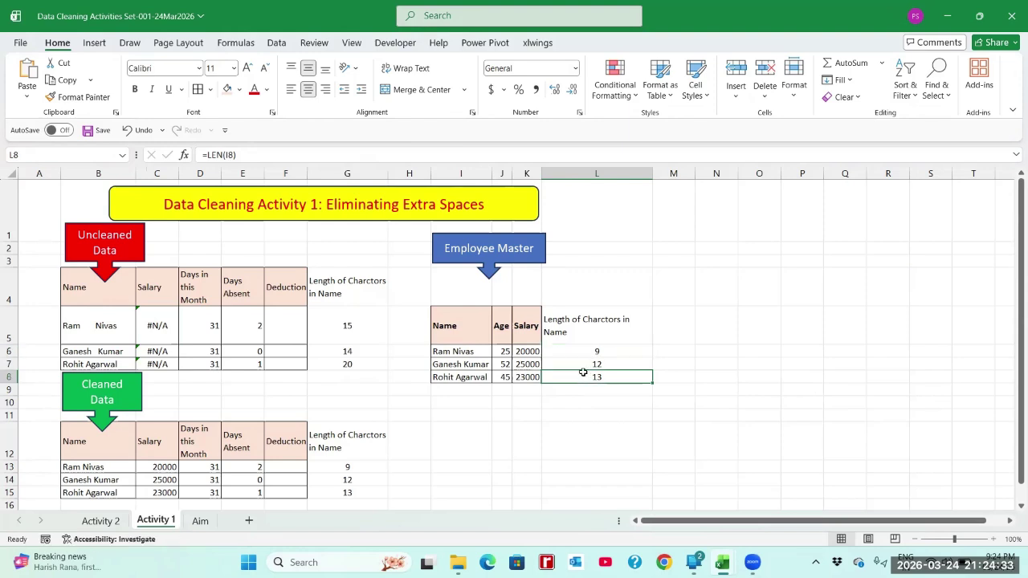
{"action": "left_click", "coordinate": [591, 353]}
{"action": "left_click", "coordinate": [591, 365]}
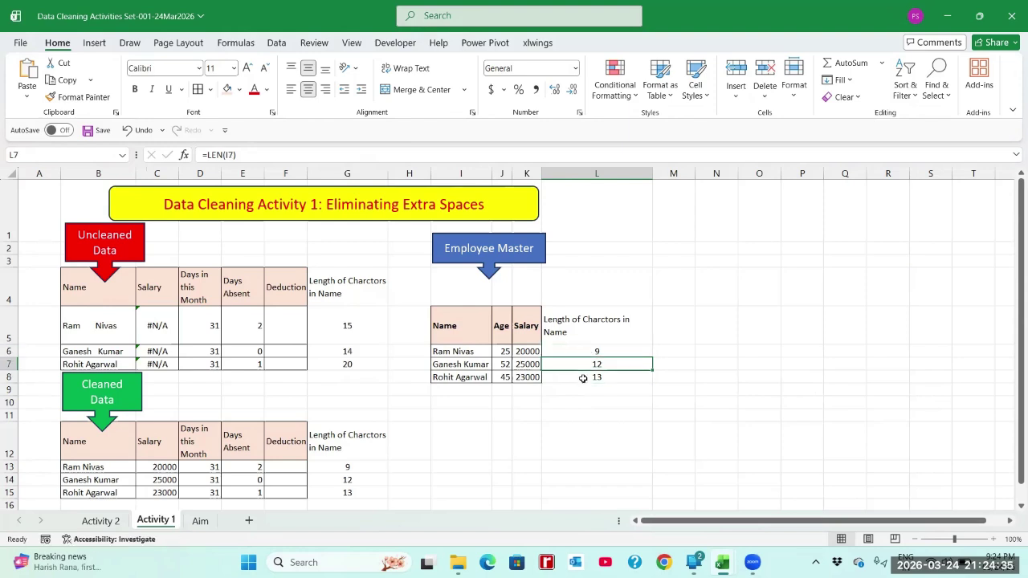
{"action": "left_click", "coordinate": [583, 378]}
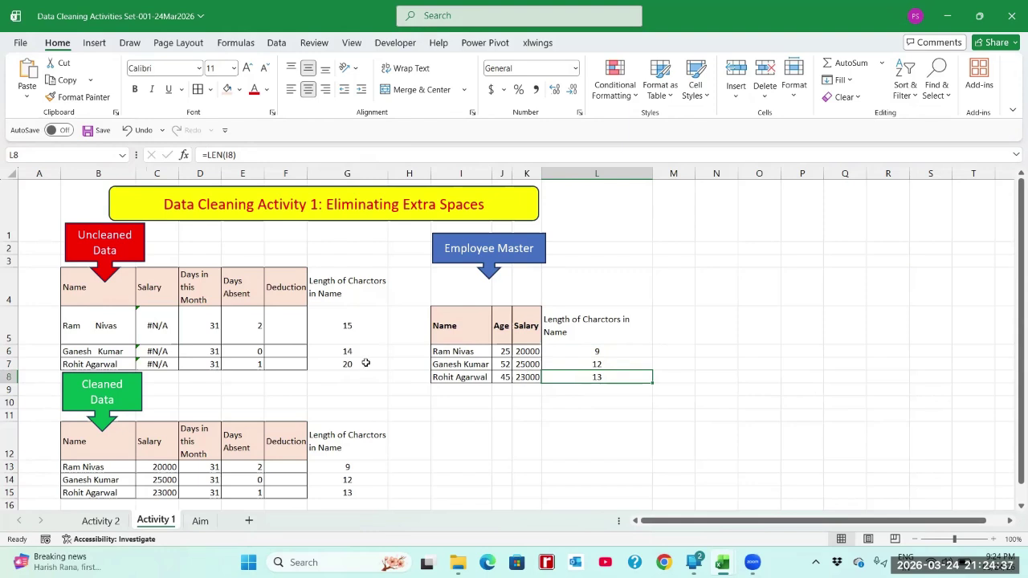
Review the Employee Master names against the uncleaned names in B5:B7 and the salary lookup in C5.
{"action": "left_click_drag", "start_coordinate": [453, 353], "coordinate": [460, 378]}
{"action": "left_click", "coordinate": [98, 324]}
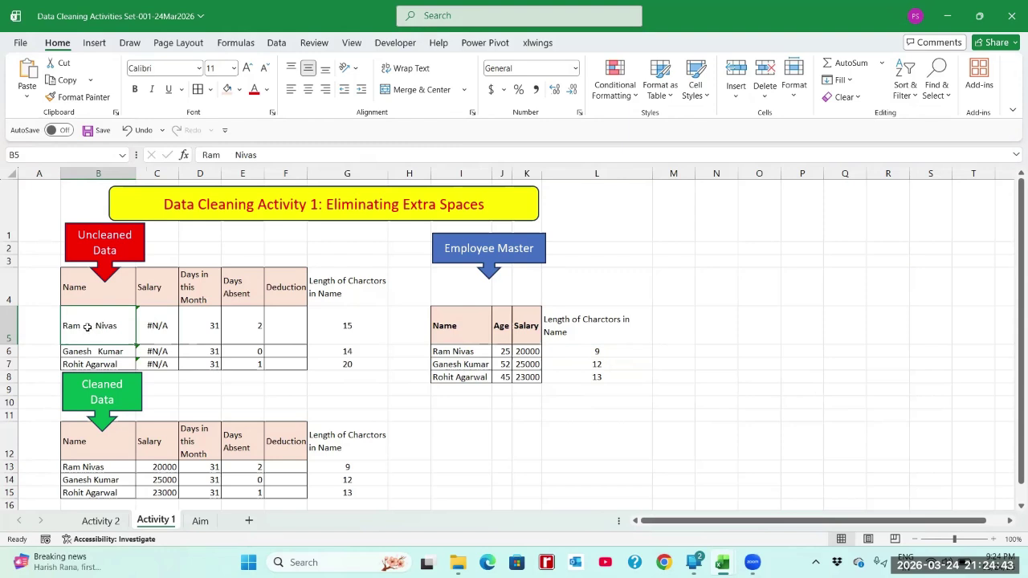
{"action": "left_click", "coordinate": [155, 327]}
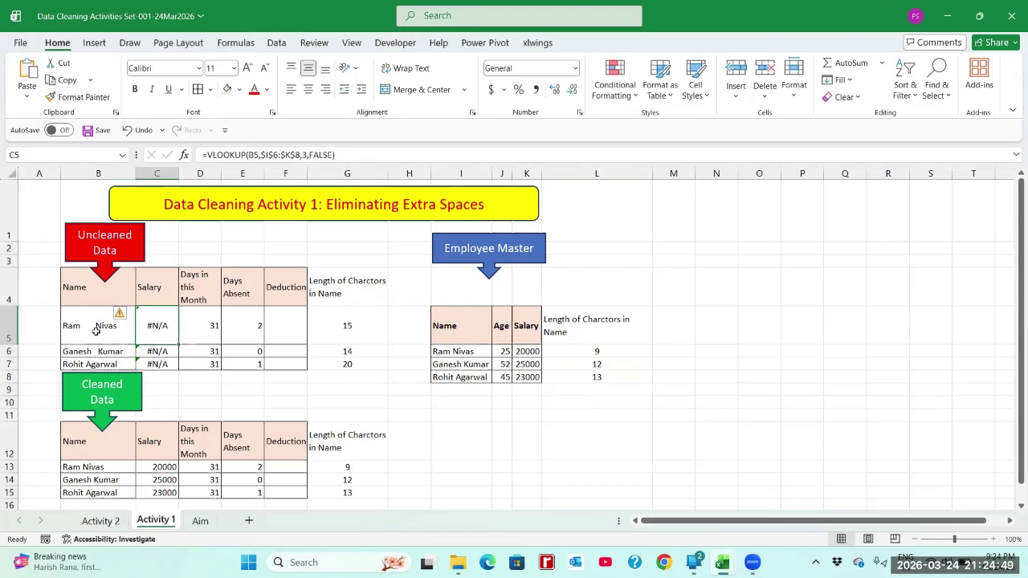
{"action": "left_click_drag", "start_coordinate": [95, 331], "coordinate": [93, 363]}
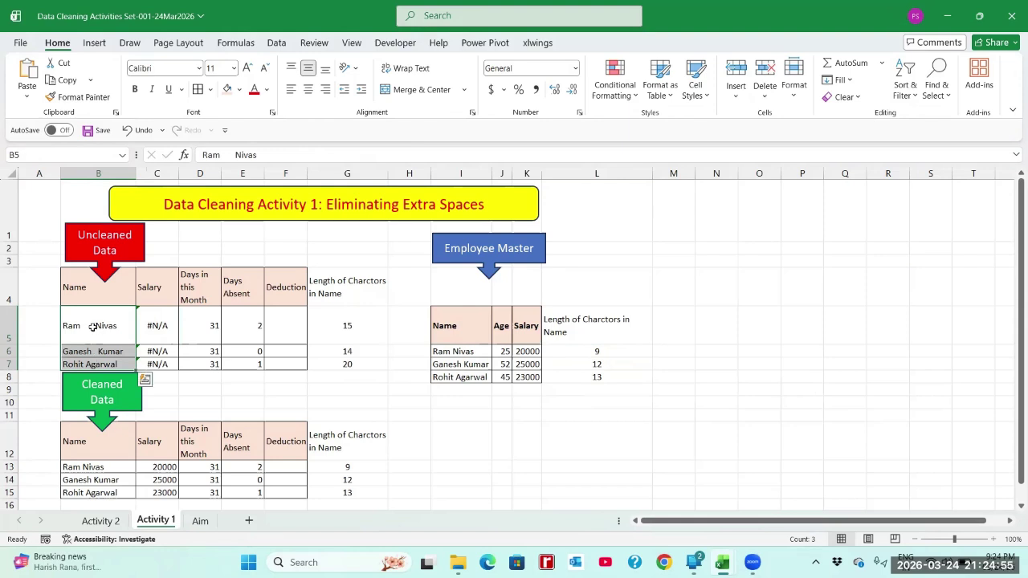
{"action": "left_click", "coordinate": [157, 325]}
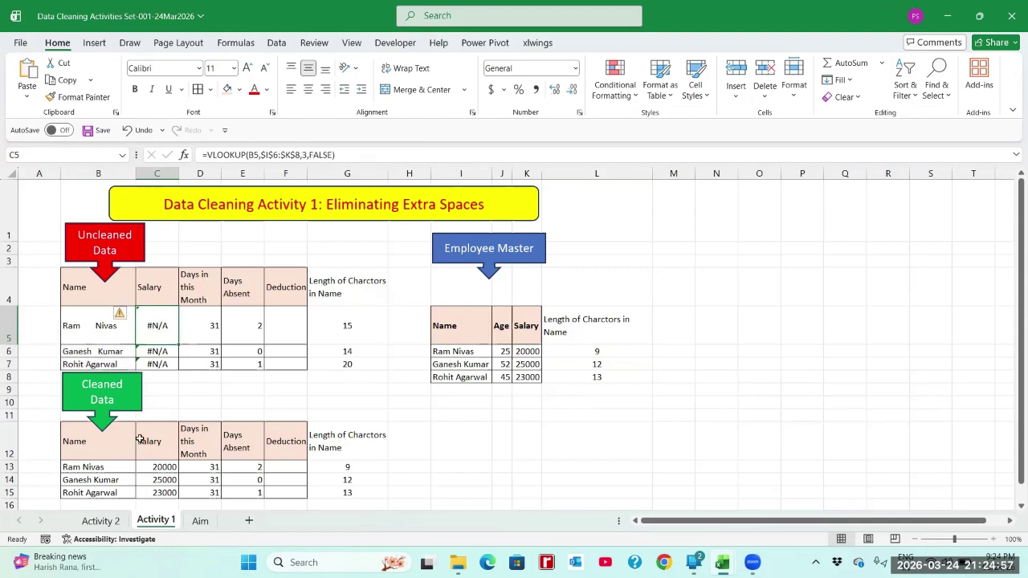
Clear cell B13 in the cleaned table and enter the formula =TRIM(B5) to remove the extra spaces from the name.
{"action": "left_click", "coordinate": [114, 471]}
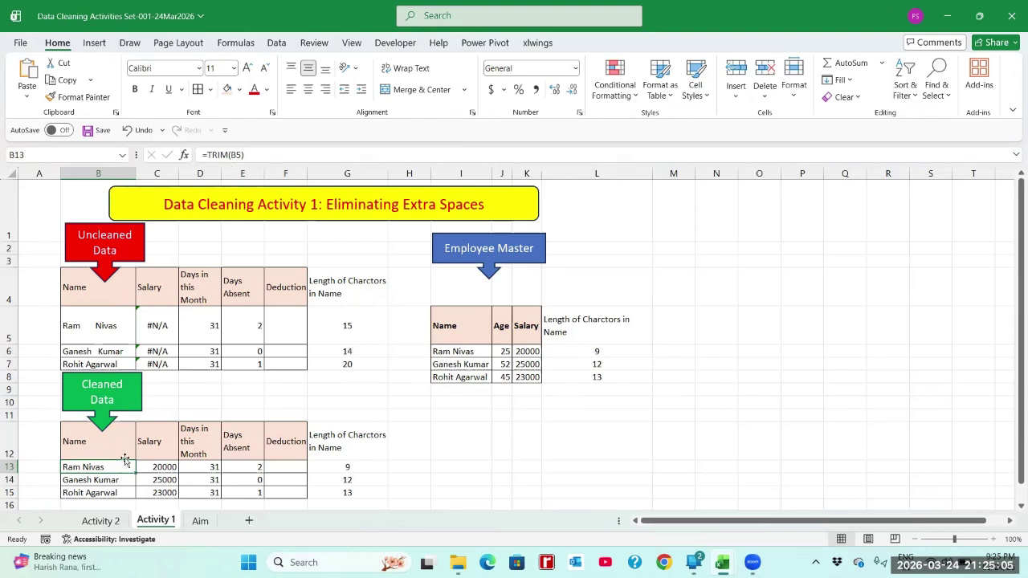
{"action": "key", "text": "Delete"}
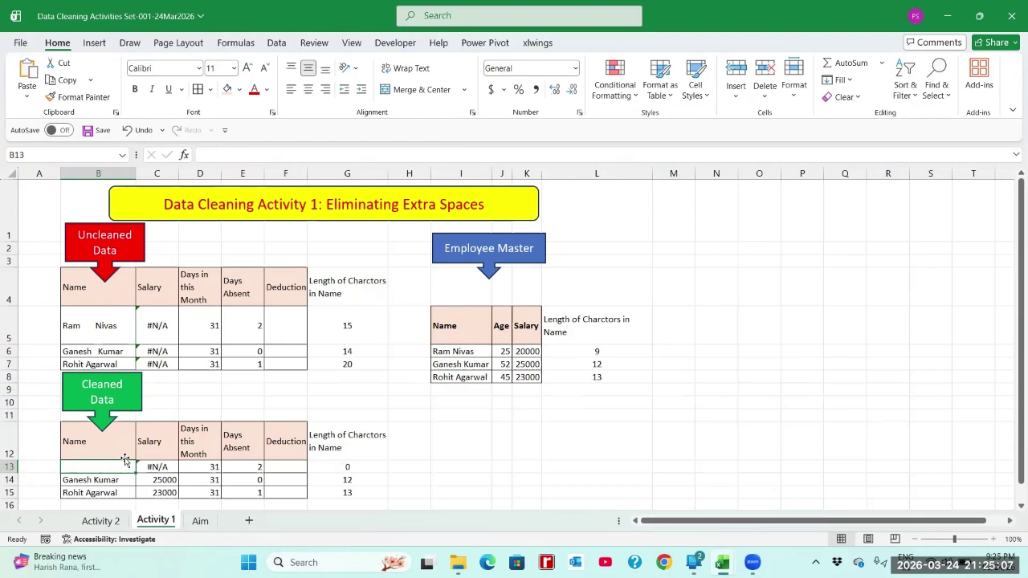
{"action": "type", "text": "=trim"}
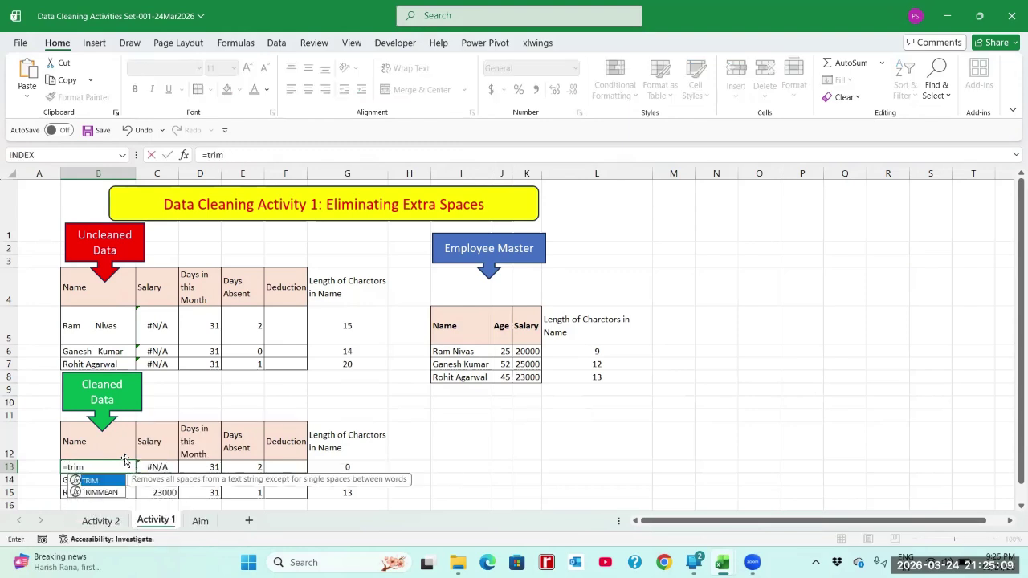
{"action": "type", "text": "("}
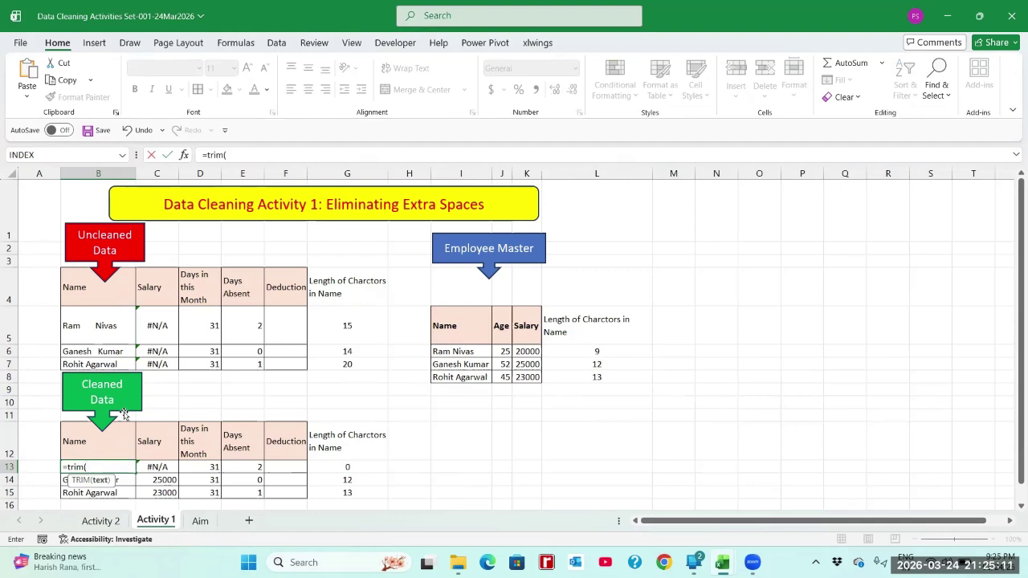
{"action": "left_click", "coordinate": [115, 338]}
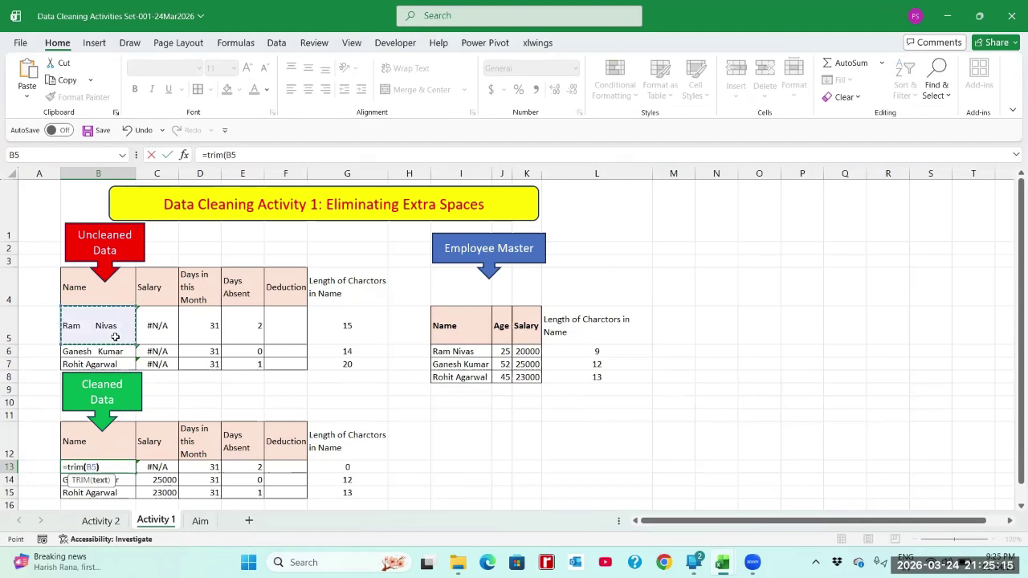
{"action": "type", "text": ")"}
{"action": "key", "text": "Return"}
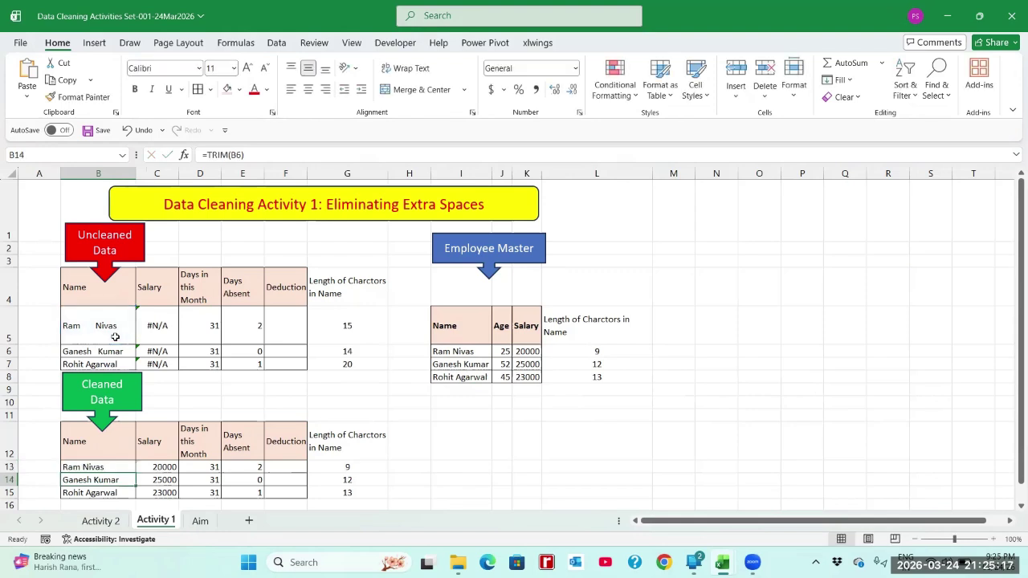
Check B13 and its salary lookup against the name lengths in L6 and G5, and nudge the Uncleaned Data callout slightly sideways.
{"action": "left_click", "coordinate": [107, 465]}
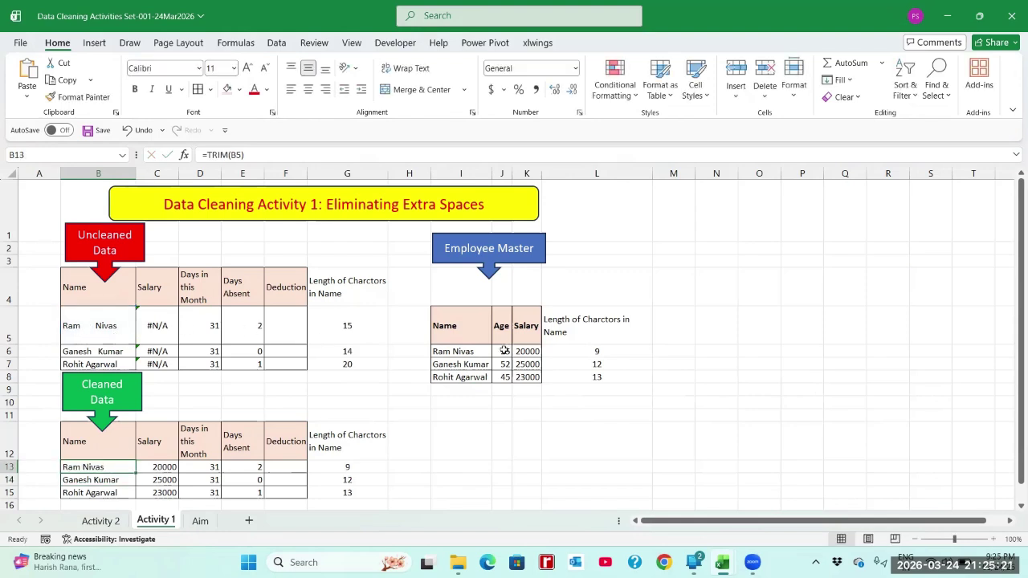
{"action": "left_click", "coordinate": [618, 353]}
{"action": "left_click", "coordinate": [349, 325]}
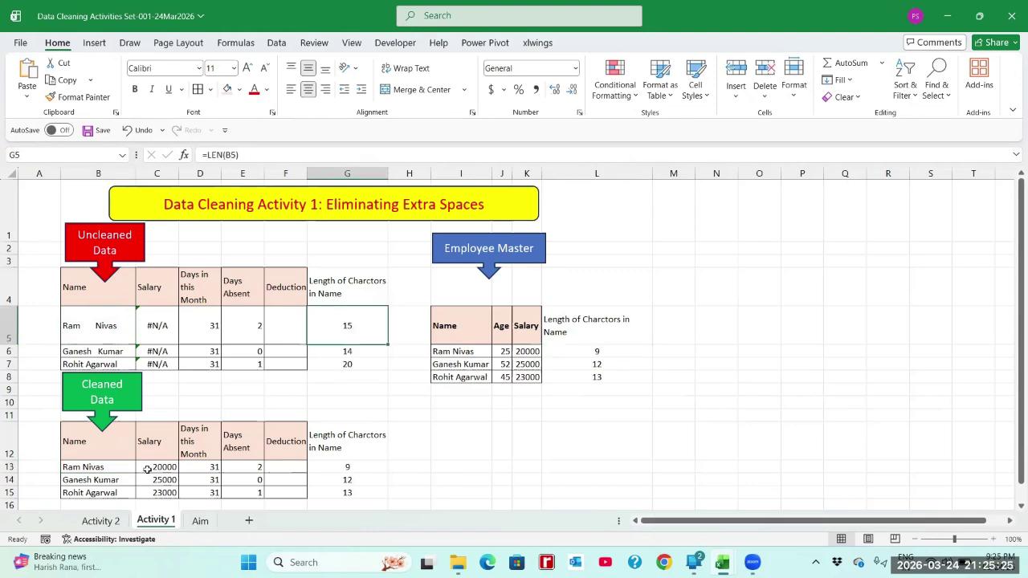
{"action": "left_click", "coordinate": [104, 469]}
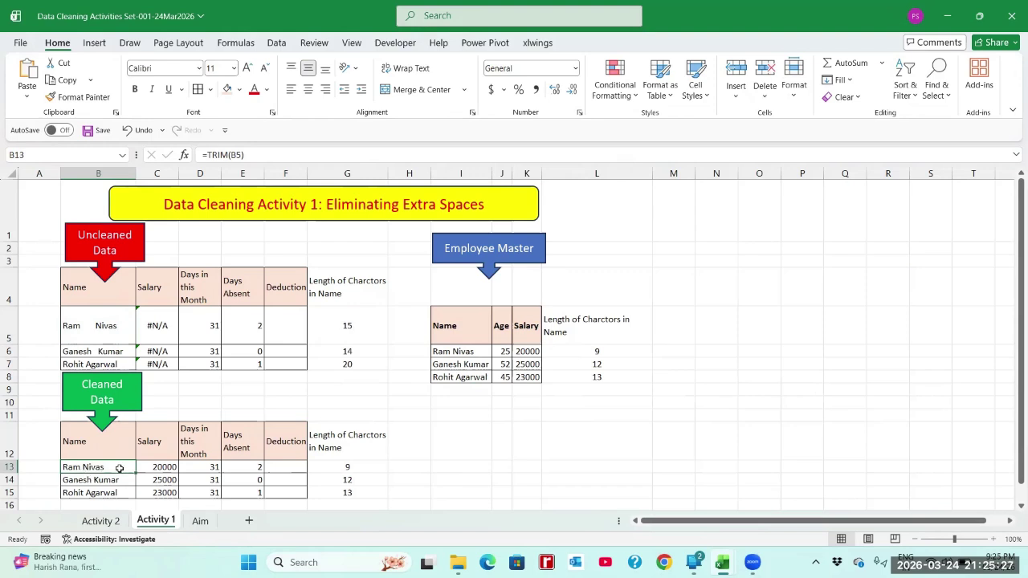
{"action": "left_click", "coordinate": [161, 468]}
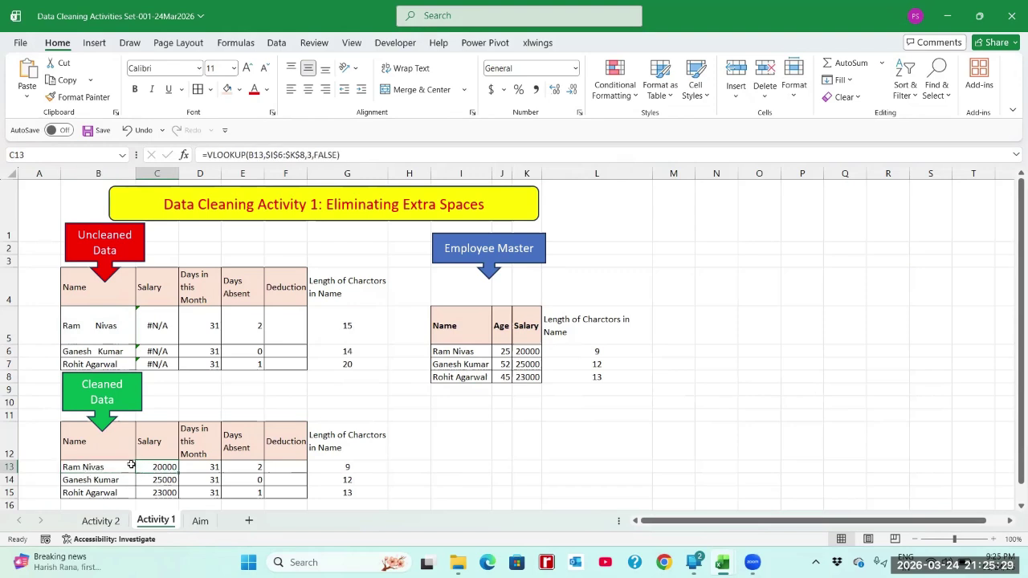
{"action": "left_click_drag", "start_coordinate": [125, 264], "coordinate": [128, 262]}
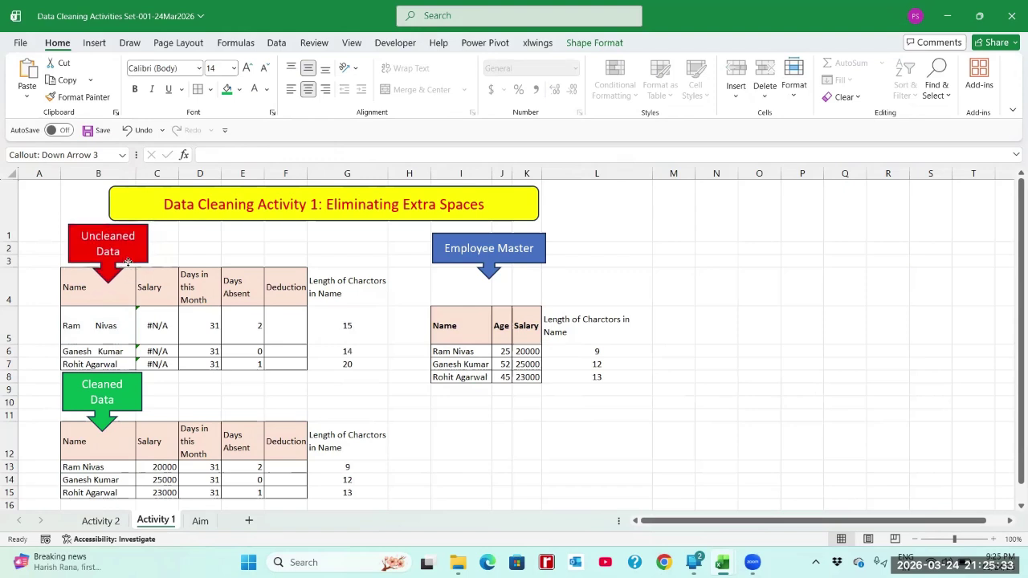
Review the TRIM formulas in B13:B14 and the salary lookup formulas in C13:C15 of the cleaned table.
{"action": "left_click", "coordinate": [103, 467]}
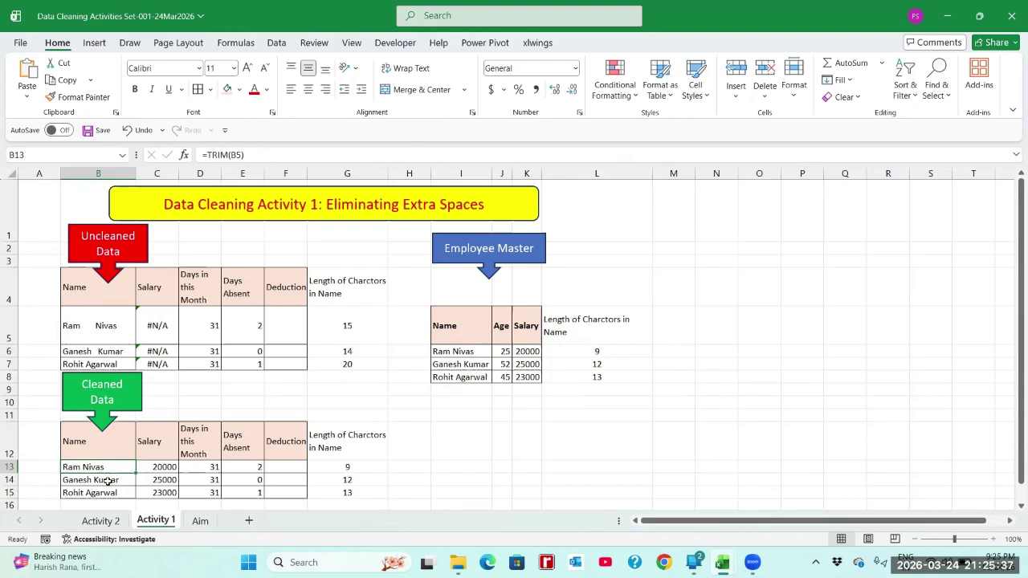
{"action": "left_click", "coordinate": [107, 480]}
{"action": "left_click", "coordinate": [169, 468]}
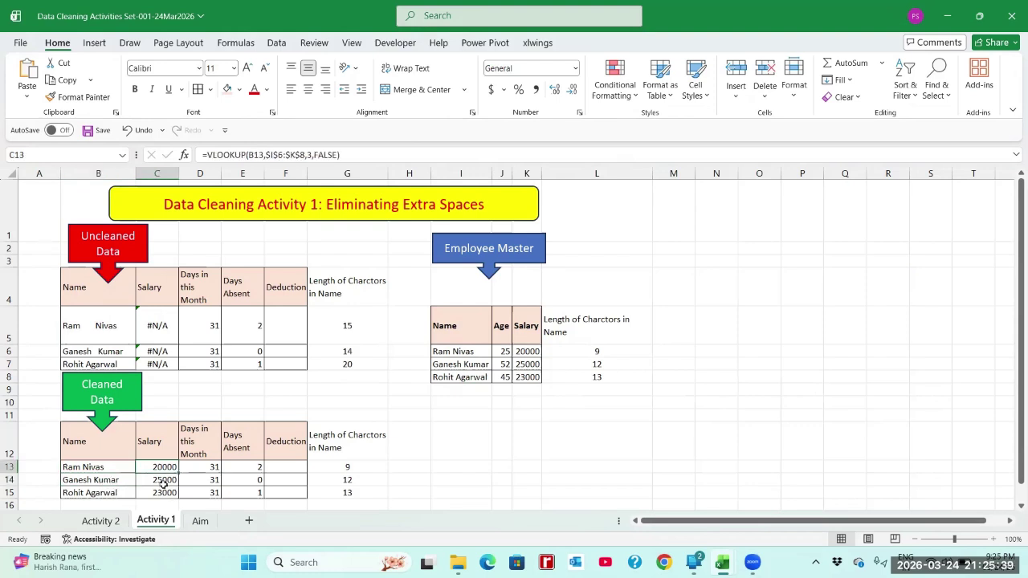
{"action": "left_click", "coordinate": [164, 481]}
{"action": "left_click", "coordinate": [165, 491]}
{"action": "left_click", "coordinate": [163, 477]}
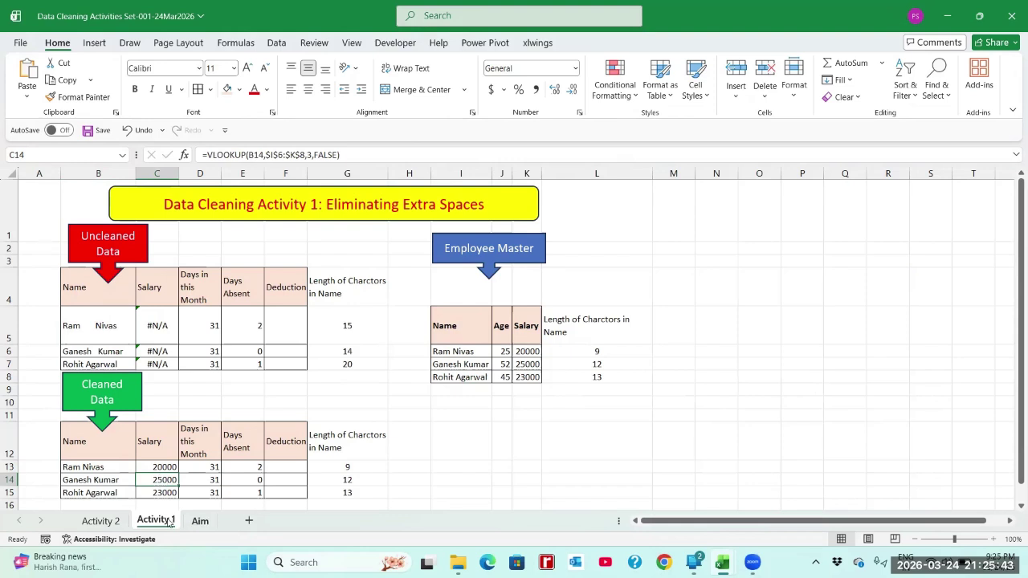
Switch to the Activity 2 sheet and move the Employee Master callout slightly closer to its table.
{"action": "left_click", "coordinate": [100, 521]}
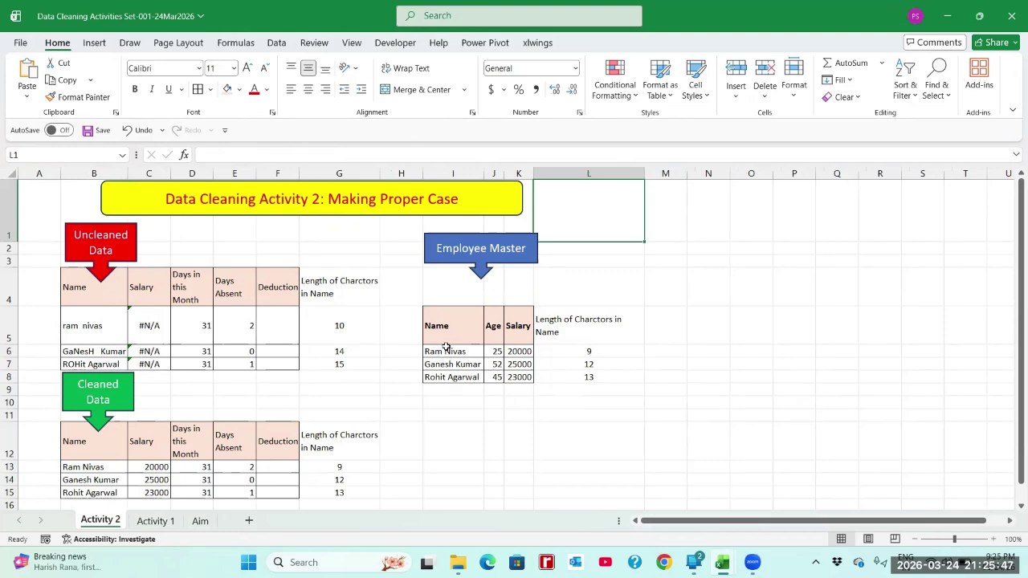
{"action": "left_click_drag", "start_coordinate": [449, 266], "coordinate": [448, 271]}
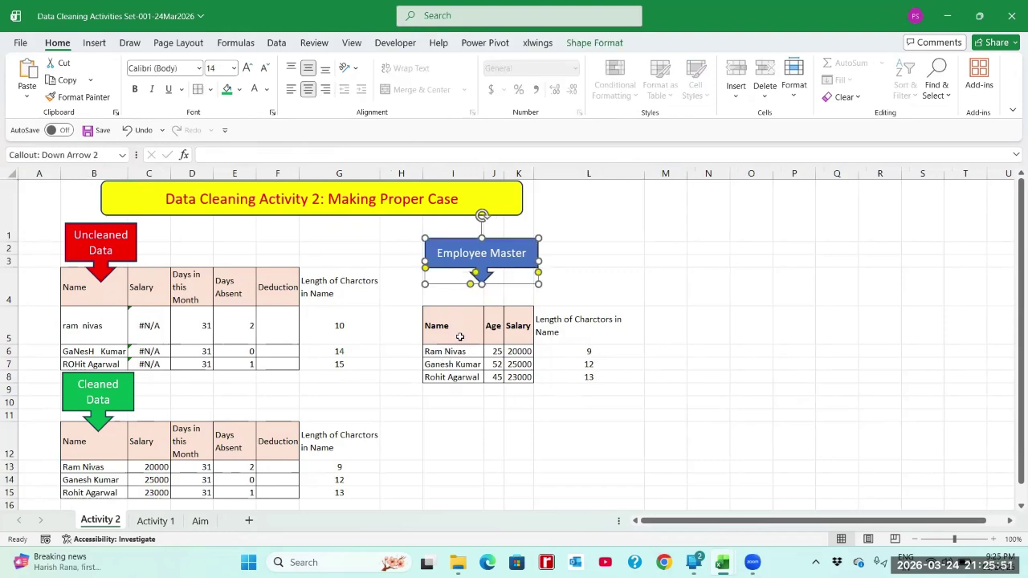
Compare the names in B5:B7 and their character lengths in G5:G6 with the Employee Master names and lengths in columns I and L.
{"action": "left_click_drag", "start_coordinate": [594, 353], "coordinate": [595, 380]}
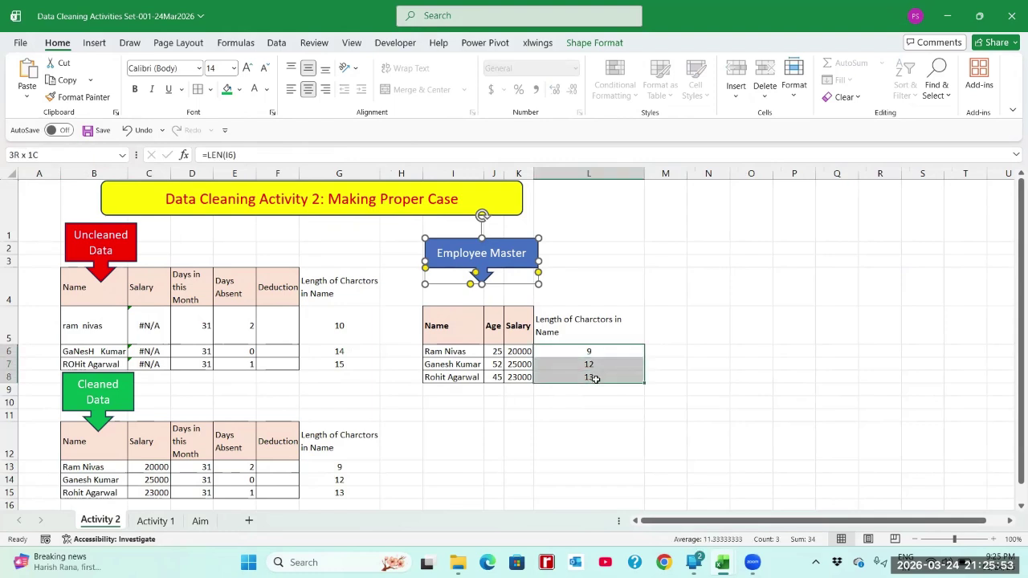
{"action": "left_click", "coordinate": [457, 353]}
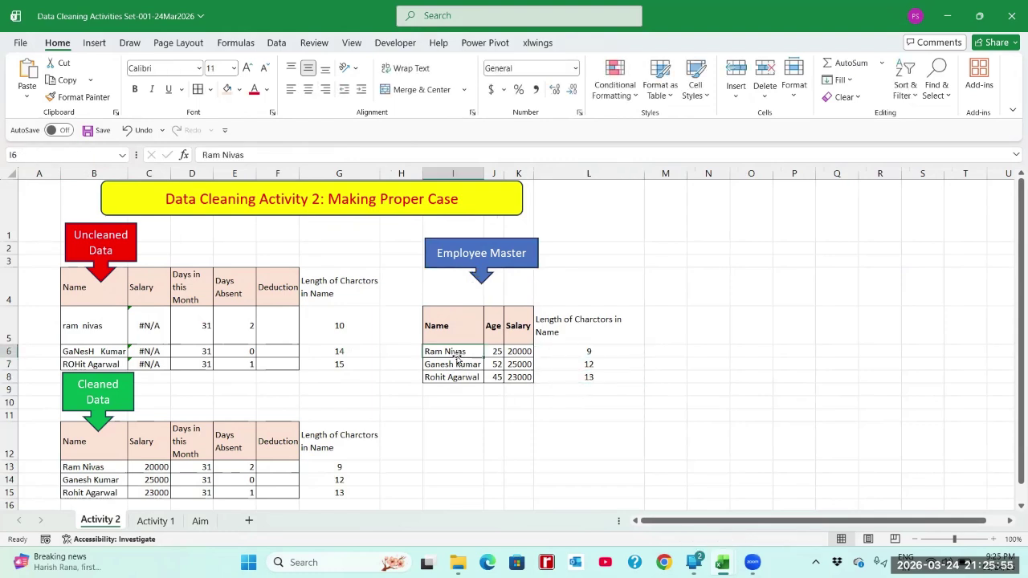
{"action": "left_click", "coordinate": [98, 342]}
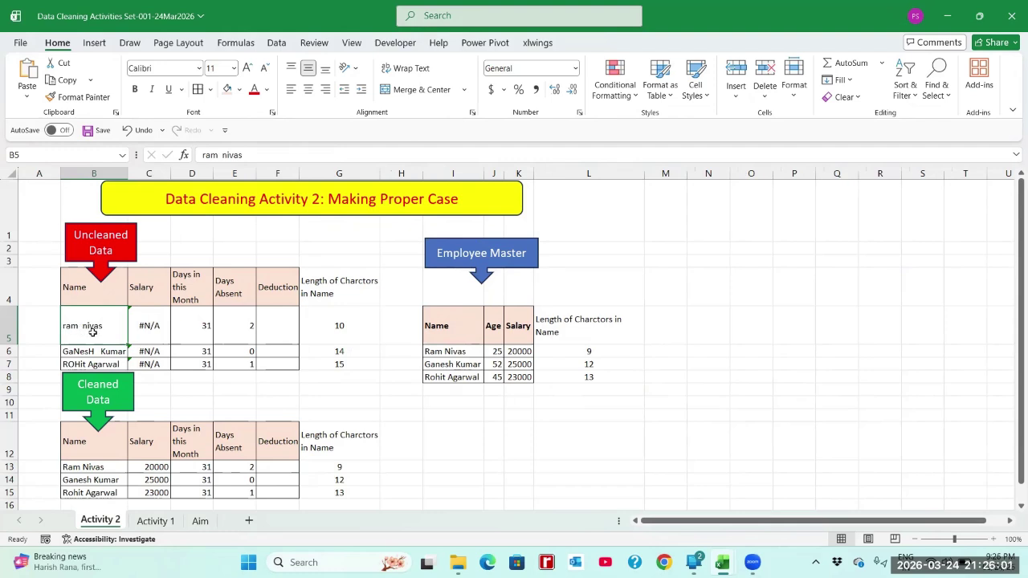
{"action": "left_click", "coordinate": [81, 355]}
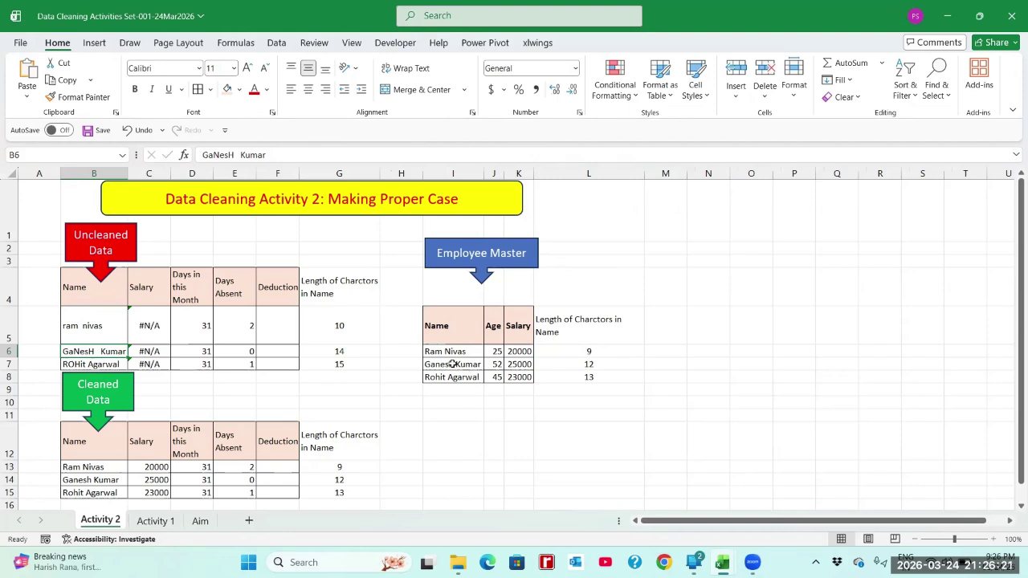
{"action": "left_click", "coordinate": [339, 327]}
{"action": "left_click", "coordinate": [84, 327]}
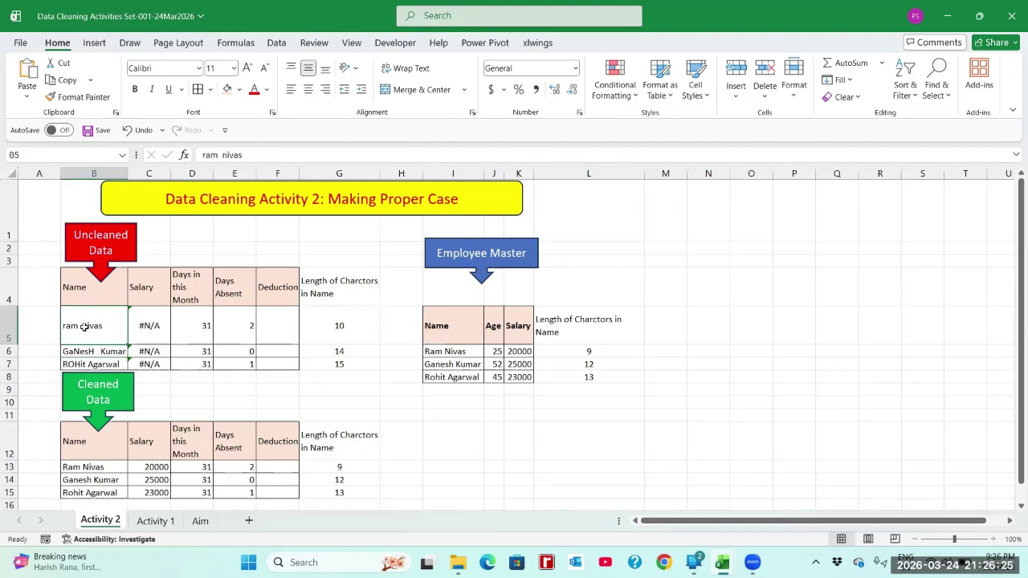
{"action": "left_click", "coordinate": [333, 323]}
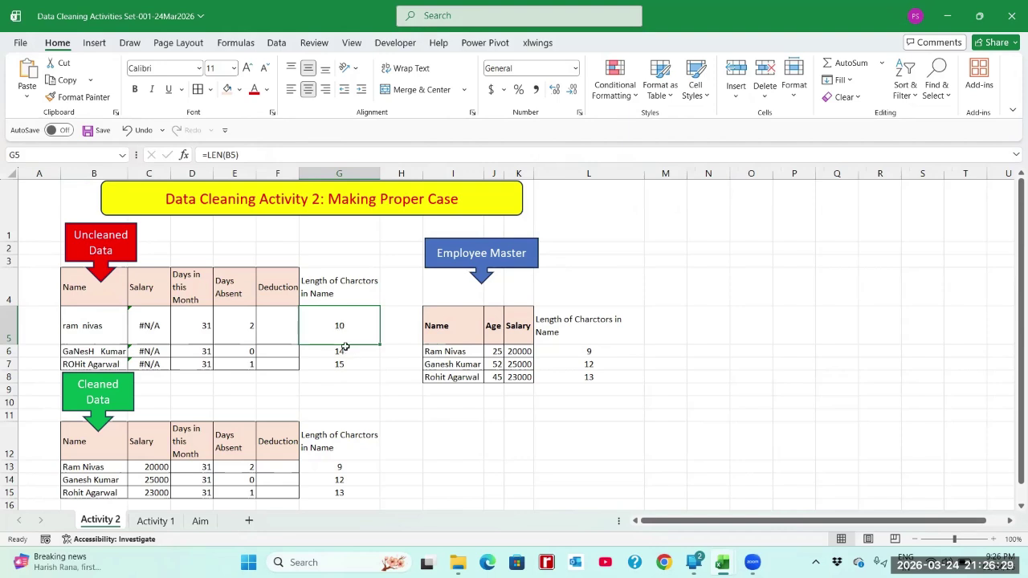
{"action": "left_click", "coordinate": [115, 354]}
{"action": "left_click", "coordinate": [561, 363]}
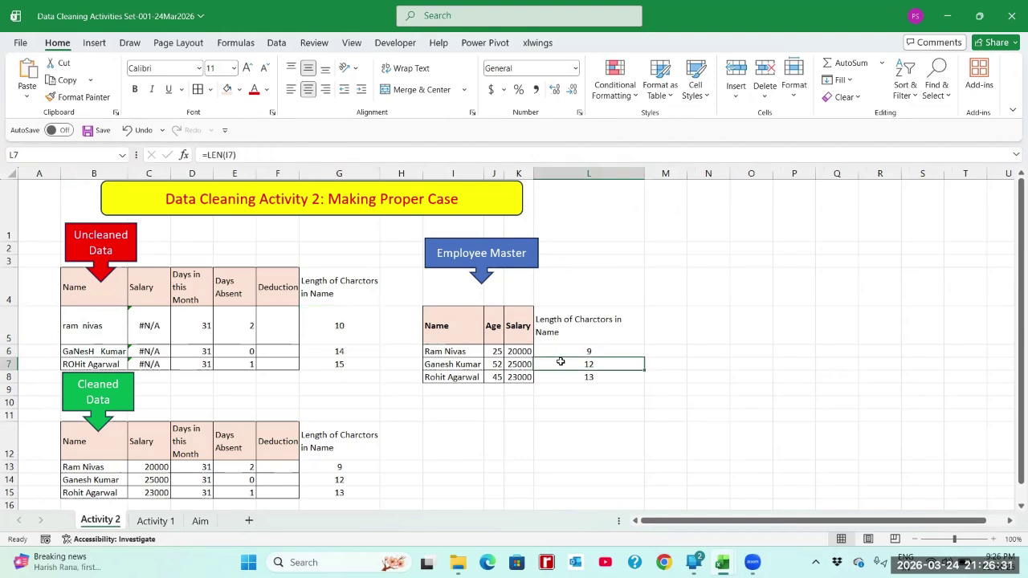
{"action": "left_click", "coordinate": [349, 355]}
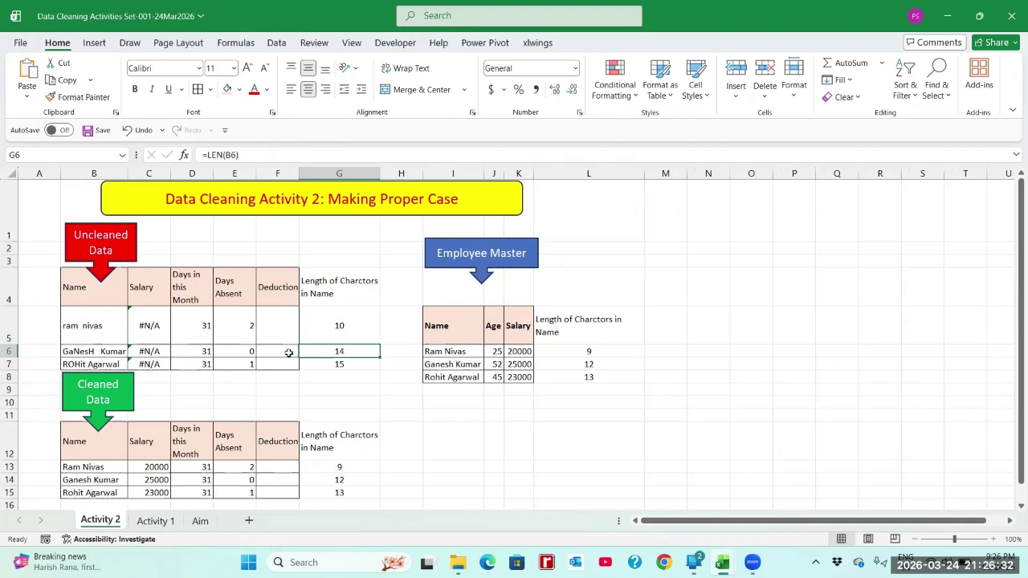
{"action": "left_click", "coordinate": [83, 363]}
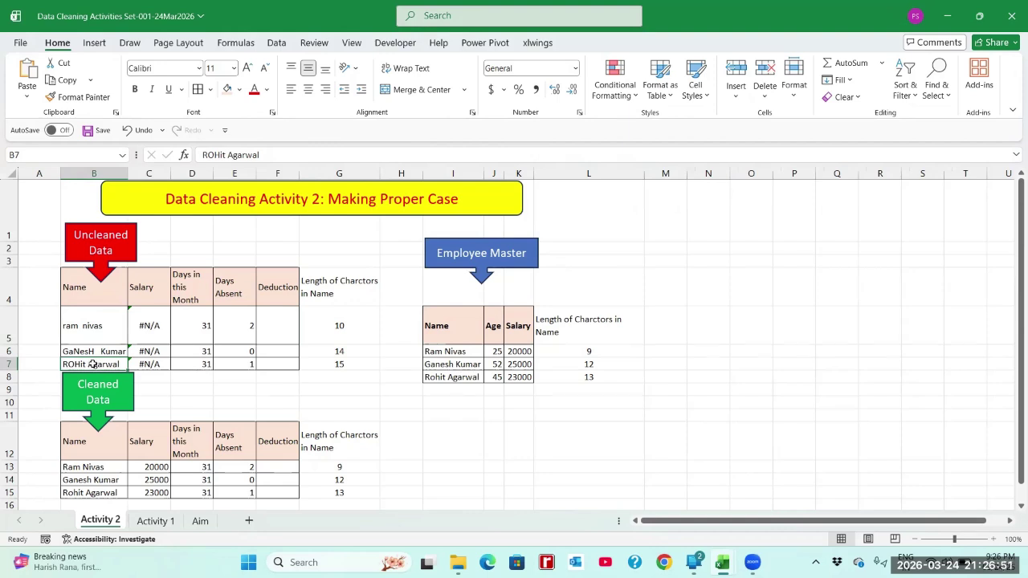
Review the PROPER and TRIM formulas in cells B13:B15 of the cleaned table.
{"action": "left_click", "coordinate": [109, 466]}
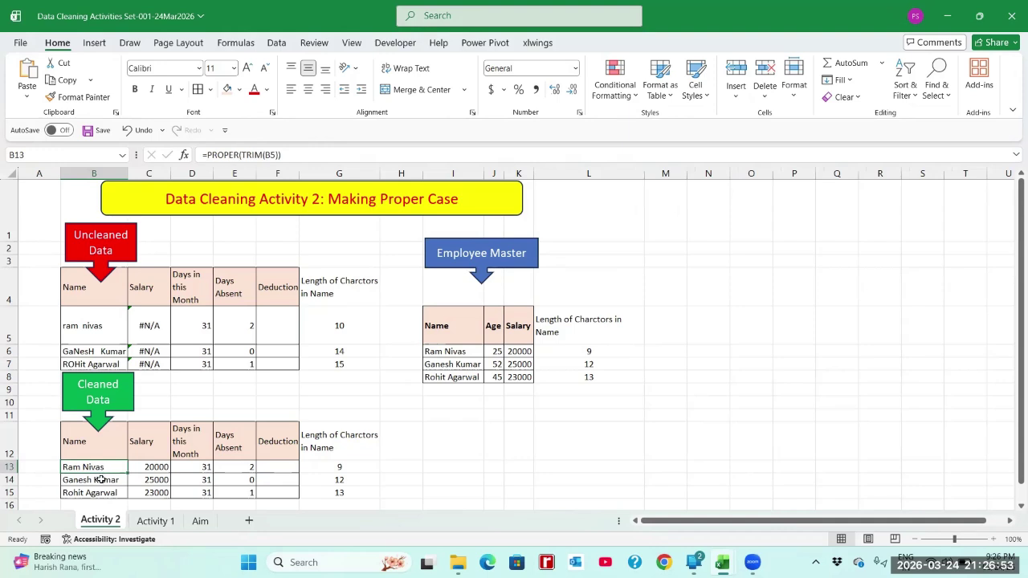
{"action": "left_click", "coordinate": [101, 481]}
{"action": "left_click", "coordinate": [99, 465]}
{"action": "left_click", "coordinate": [100, 481]}
{"action": "left_click", "coordinate": [99, 490]}
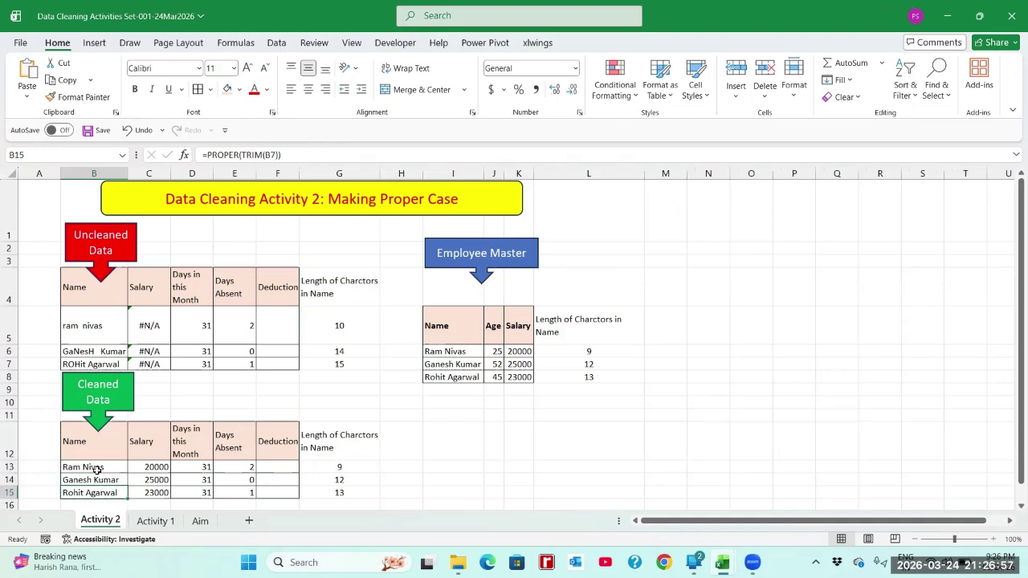
Replace the formula in B13 with =TRIM(B5) and check the salary lookup in C13.
{"action": "left_click", "coordinate": [98, 468]}
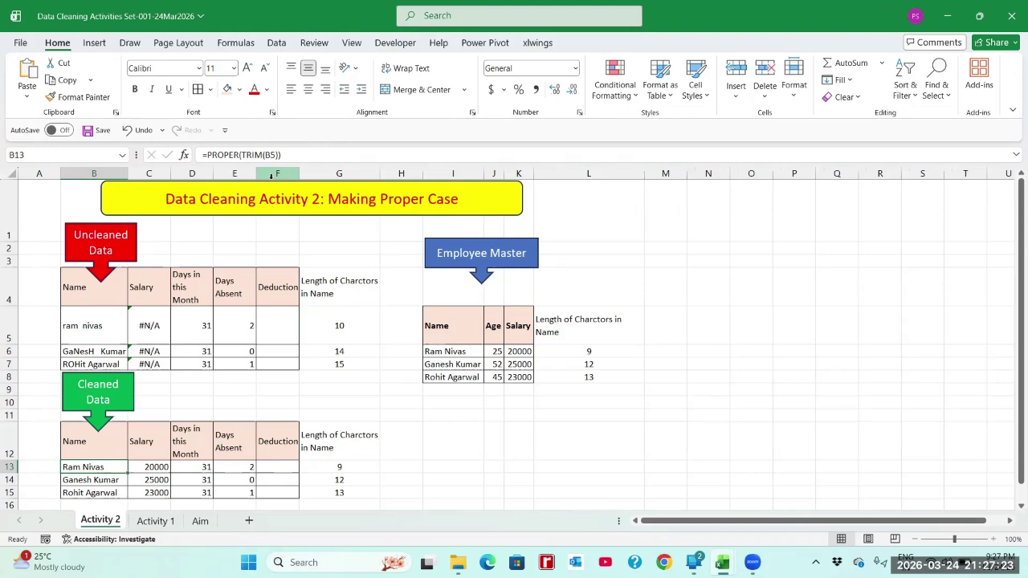
{"action": "type", "text": "="}
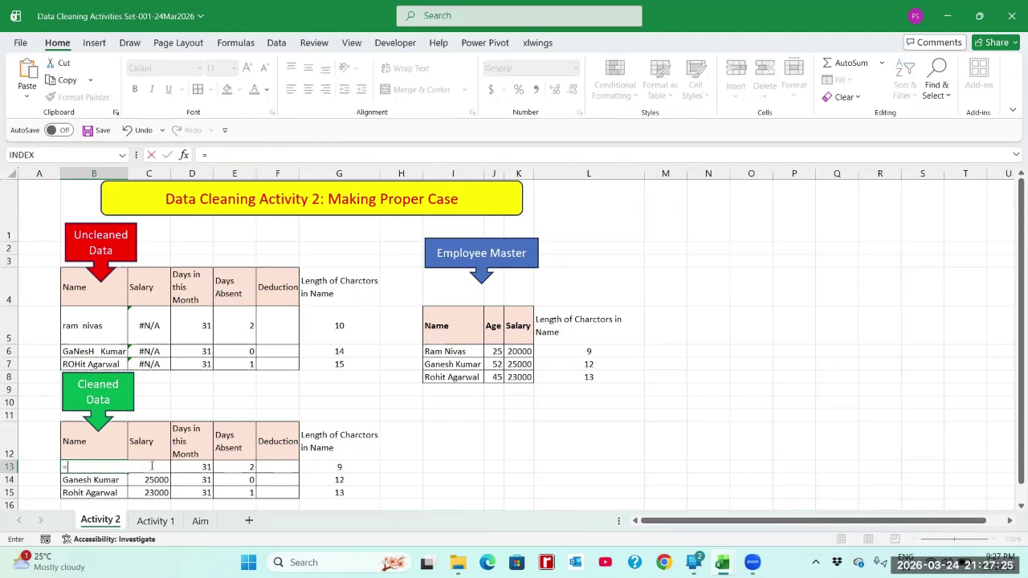
{"action": "type", "text": "trim("}
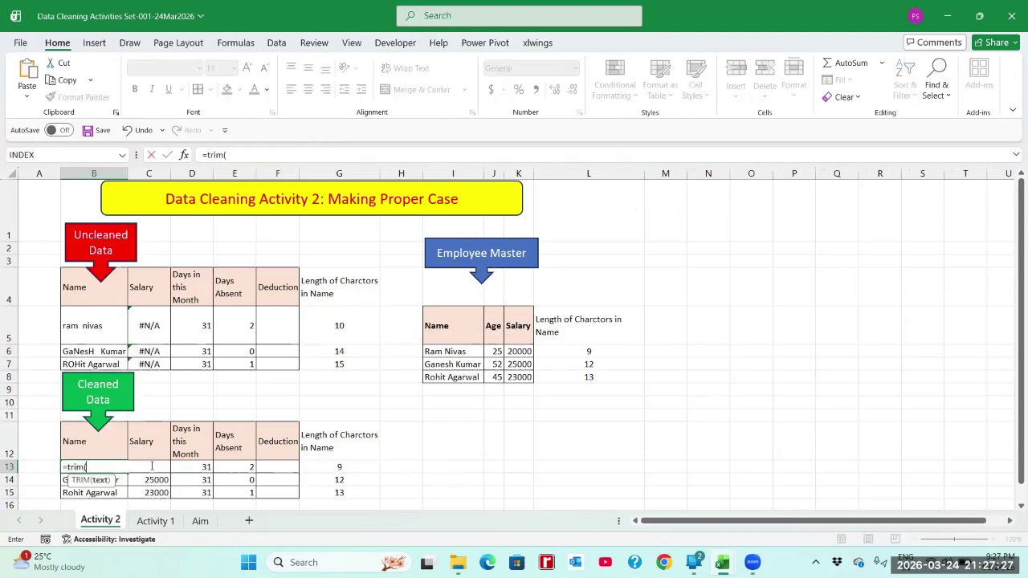
{"action": "left_click", "coordinate": [91, 323]}
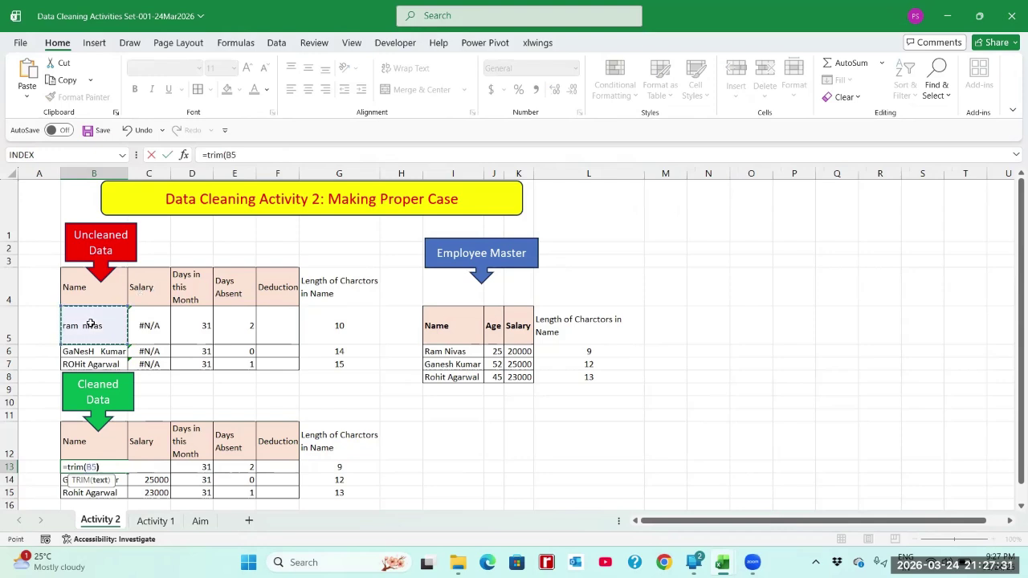
{"action": "key", "text": "Return"}
{"action": "left_click", "coordinate": [89, 467]}
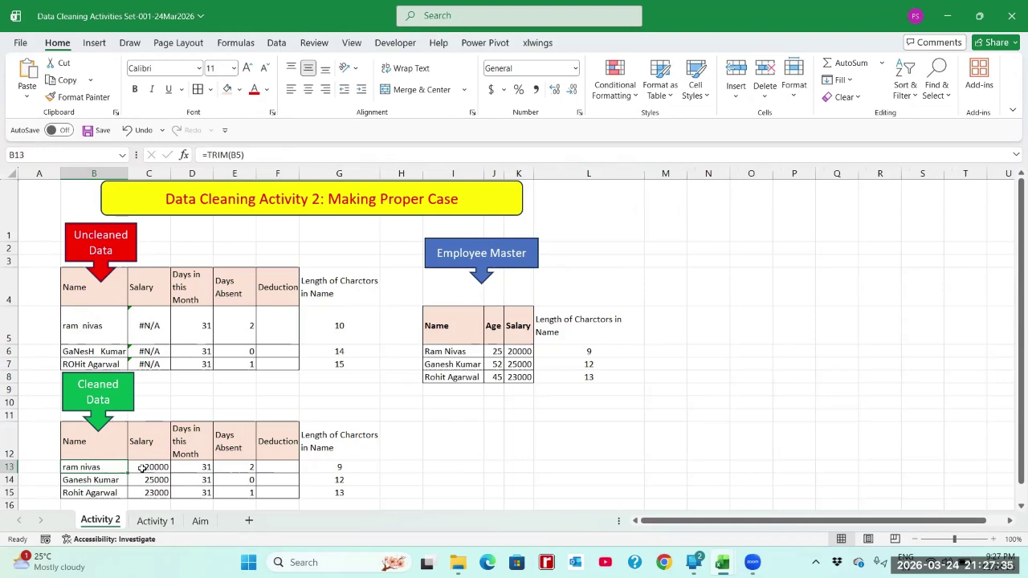
{"action": "left_click", "coordinate": [143, 468]}
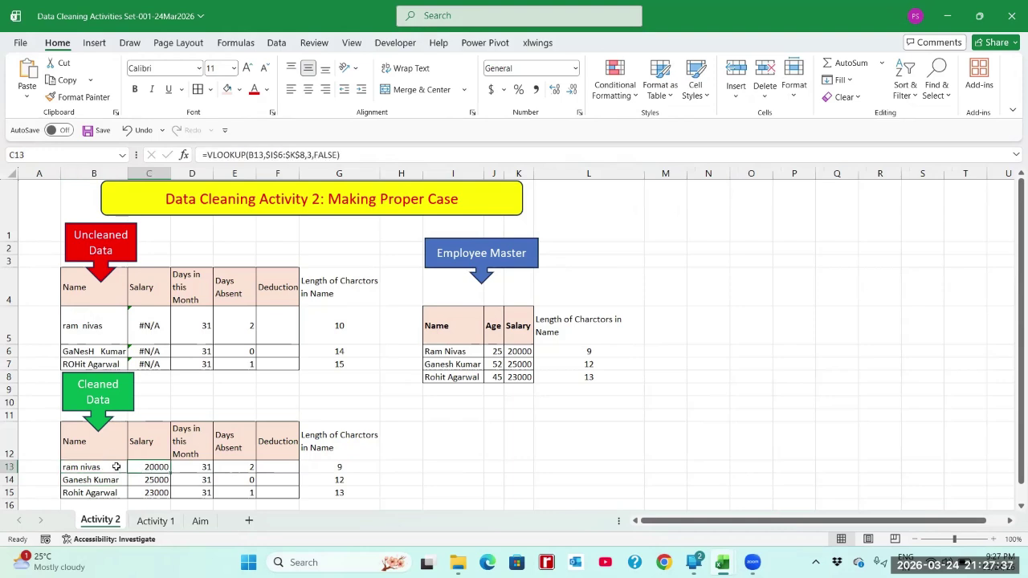
Wrap the TRIM formula in B13 with PROPER so it reads =PROPER(TRIM(B5)).
{"action": "left_click", "coordinate": [104, 467]}
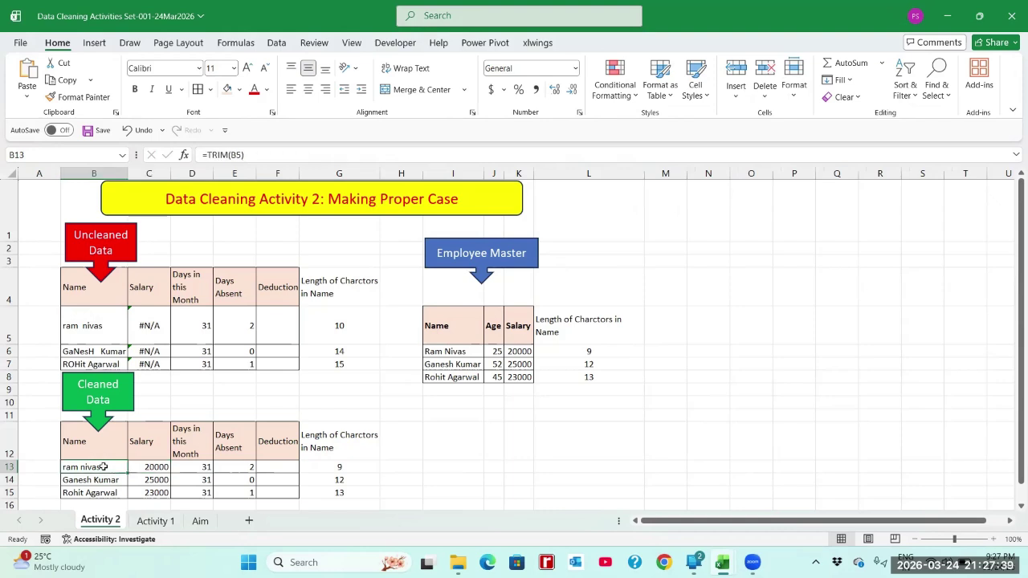
{"action": "left_click", "coordinate": [208, 155]}
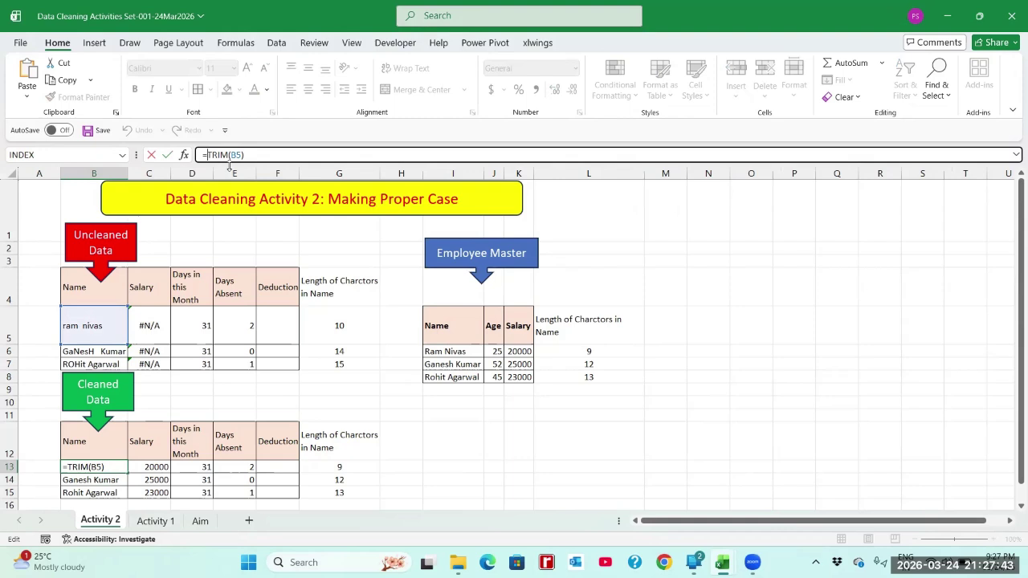
{"action": "type", "text": "proper"}
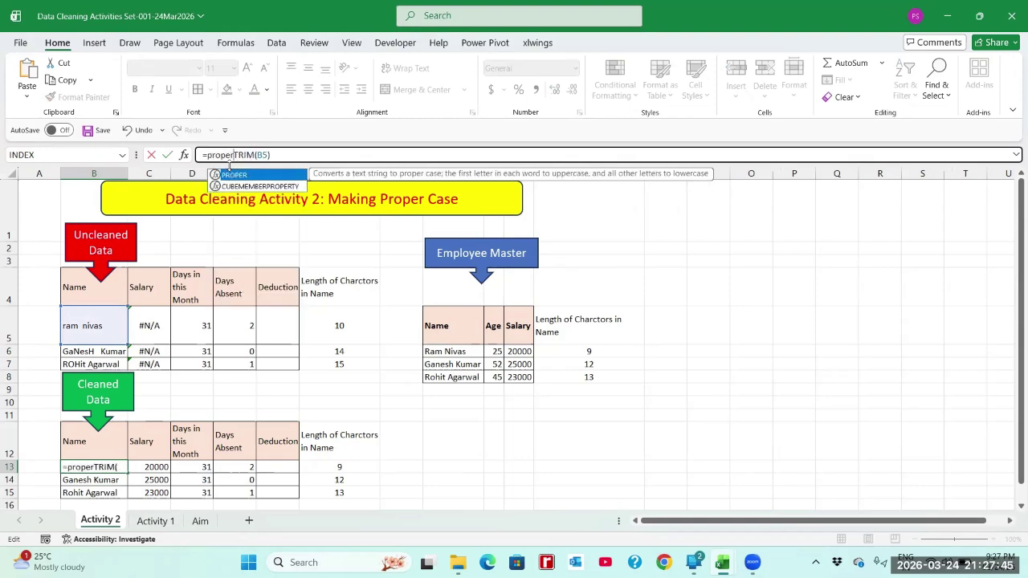
{"action": "type", "text": "("}
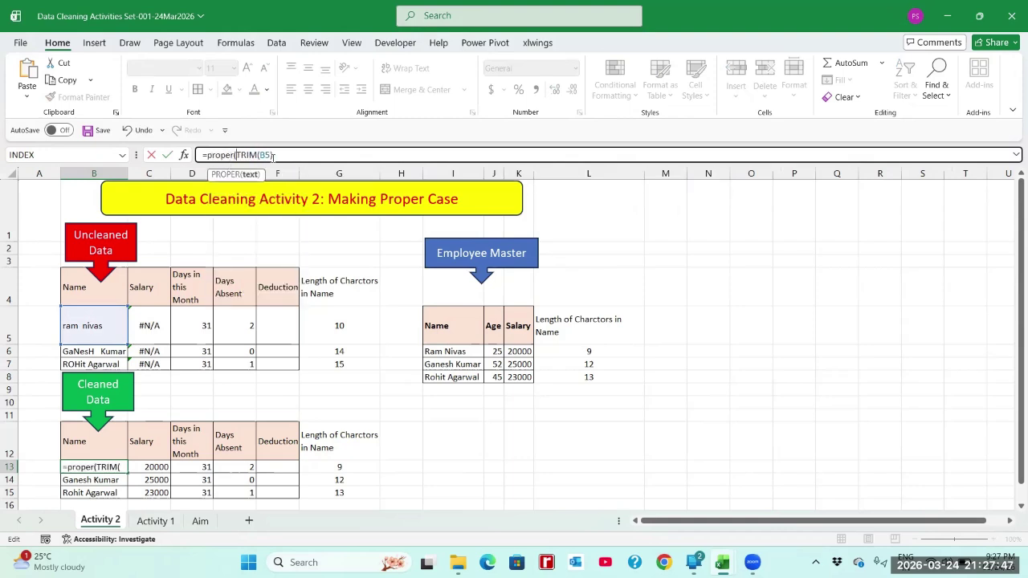
{"action": "left_click", "coordinate": [285, 158]}
{"action": "key", "text": "Return"}
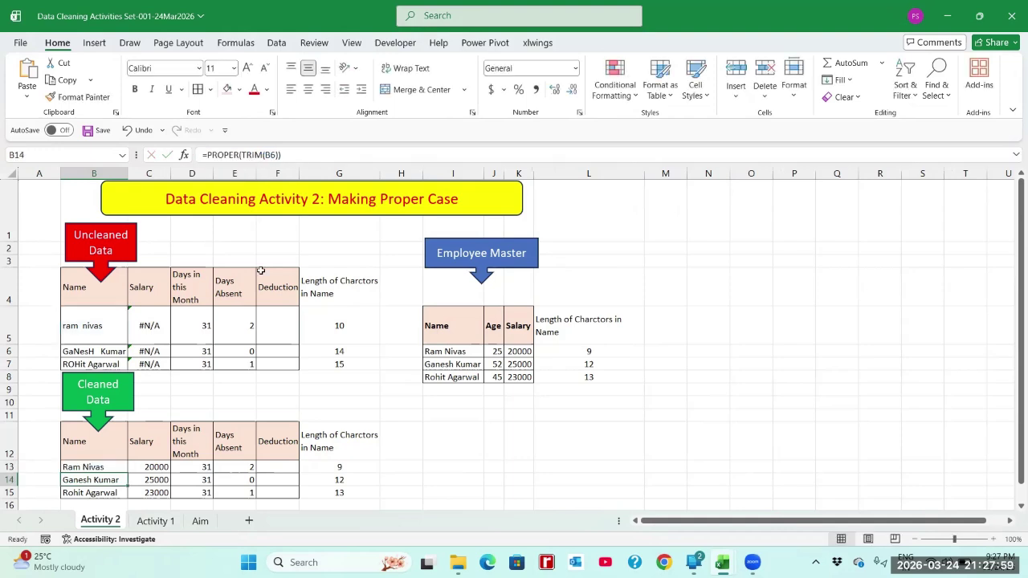
Check the proper-case names and their formulas in B13:B15 against the uncleaned names.
{"action": "left_click", "coordinate": [102, 467]}
{"action": "left_click", "coordinate": [105, 480]}
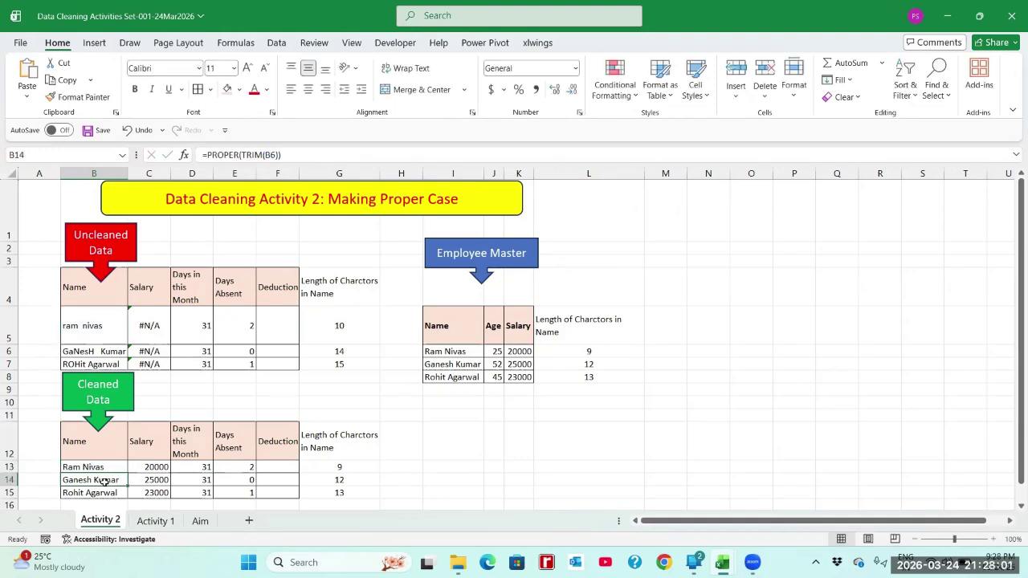
{"action": "left_click", "coordinate": [106, 467]}
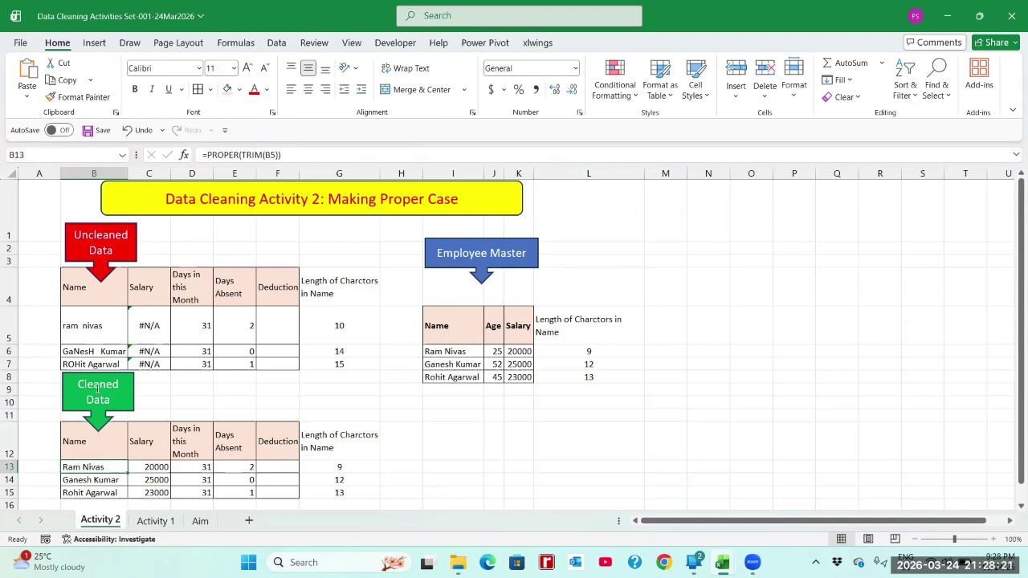
{"action": "left_click", "coordinate": [76, 482]}
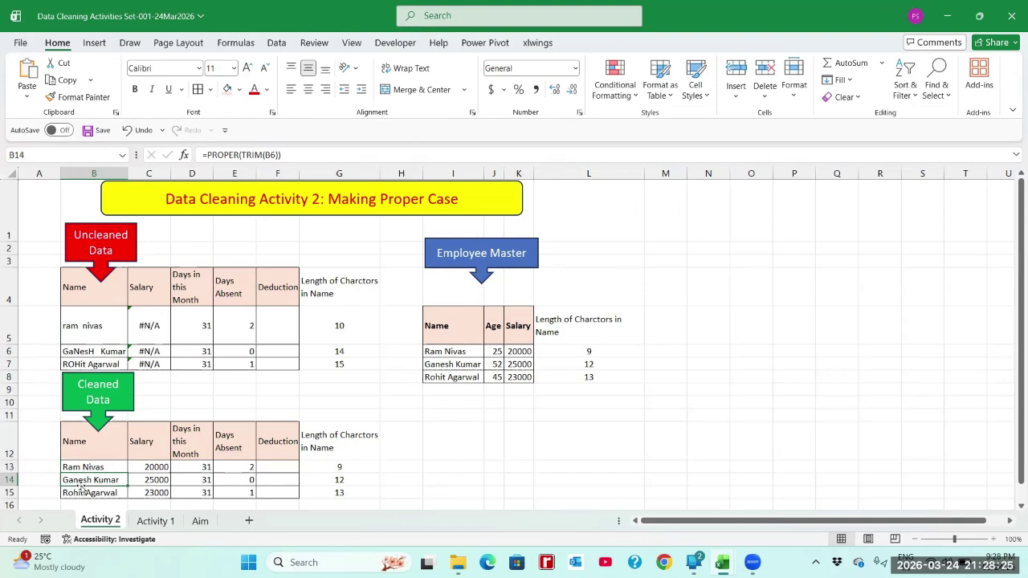
{"action": "left_click", "coordinate": [82, 491]}
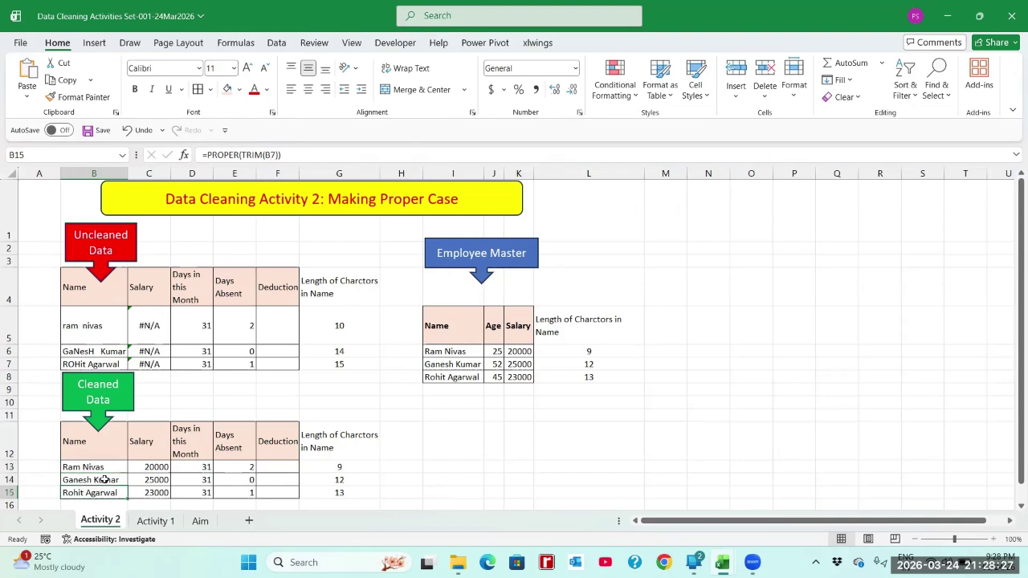
{"action": "left_click", "coordinate": [106, 479]}
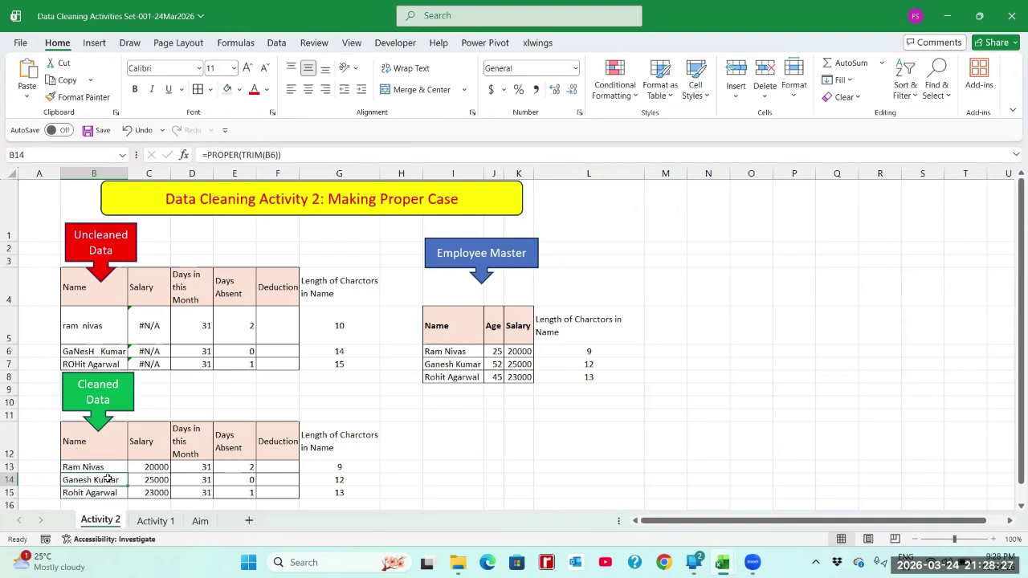
Switch to the Aim sheet and review the two listed data cleaning activities, leaving the text box deselected.
{"action": "left_click", "coordinate": [195, 525]}
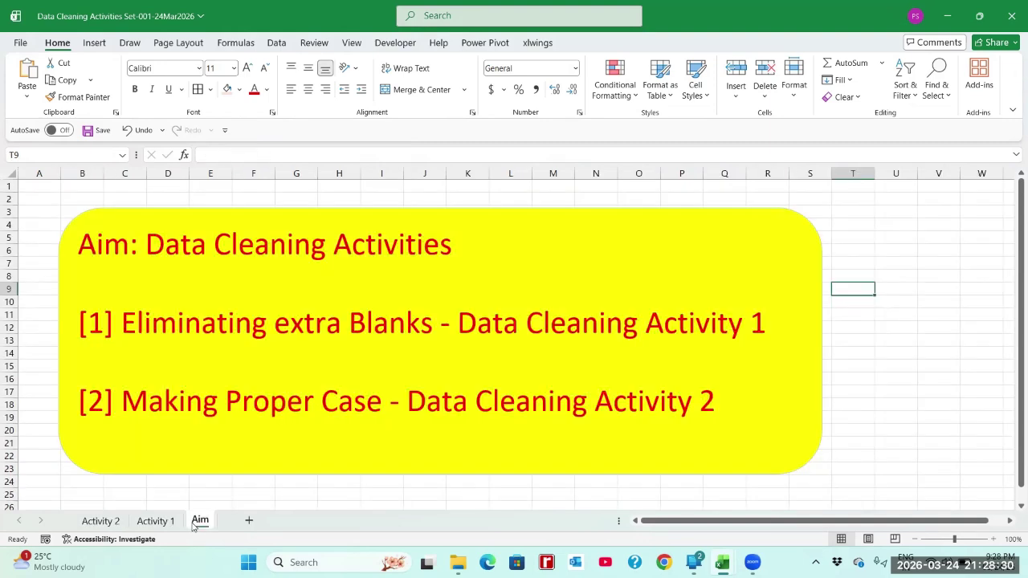
{"action": "left_click", "coordinate": [203, 209]}
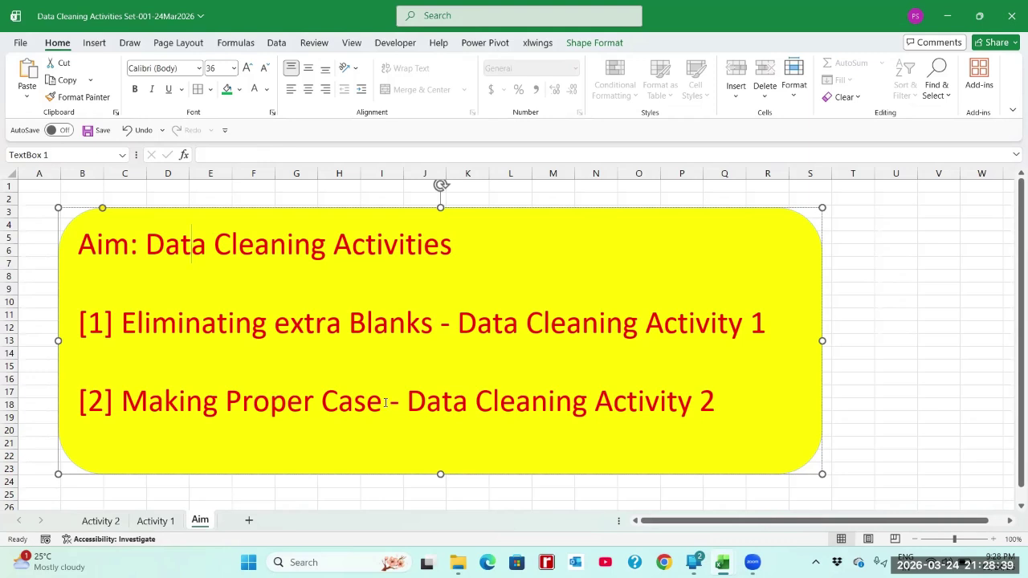
{"action": "left_click", "coordinate": [496, 199]}
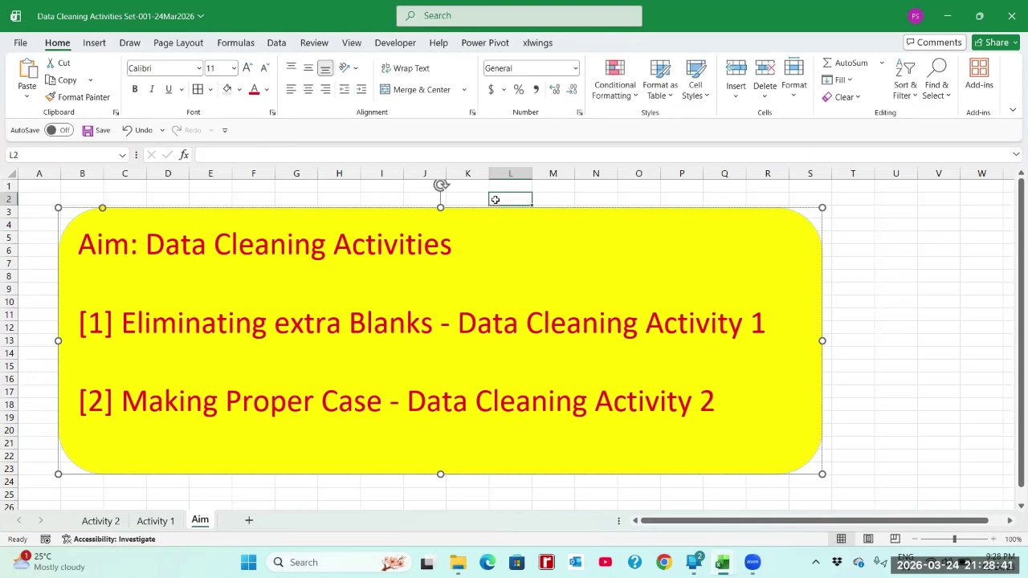
{"action": "left_click", "coordinate": [537, 199]}
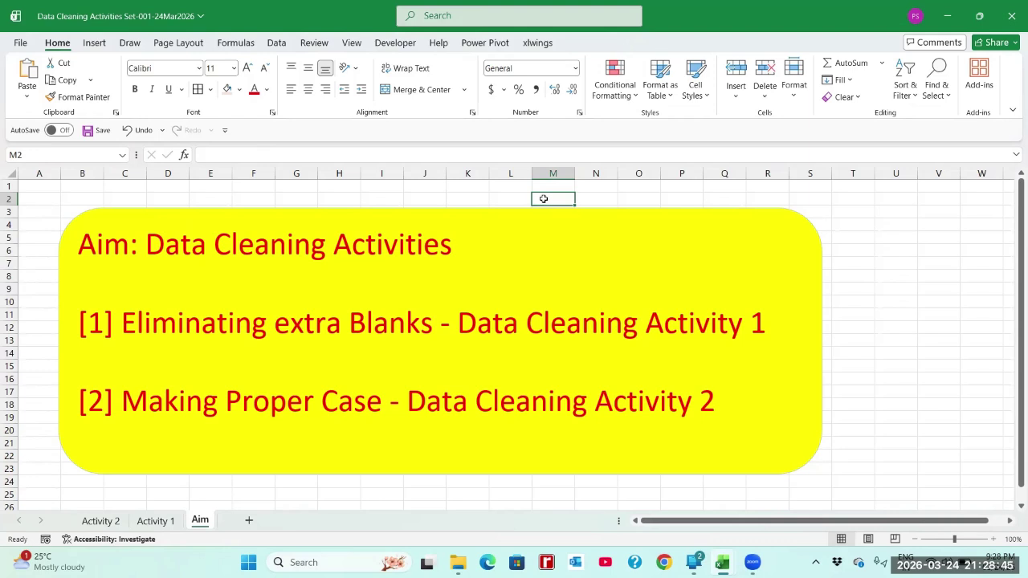
{"action": "left_click", "coordinate": [587, 199]}
{"action": "left_click", "coordinate": [620, 199]}
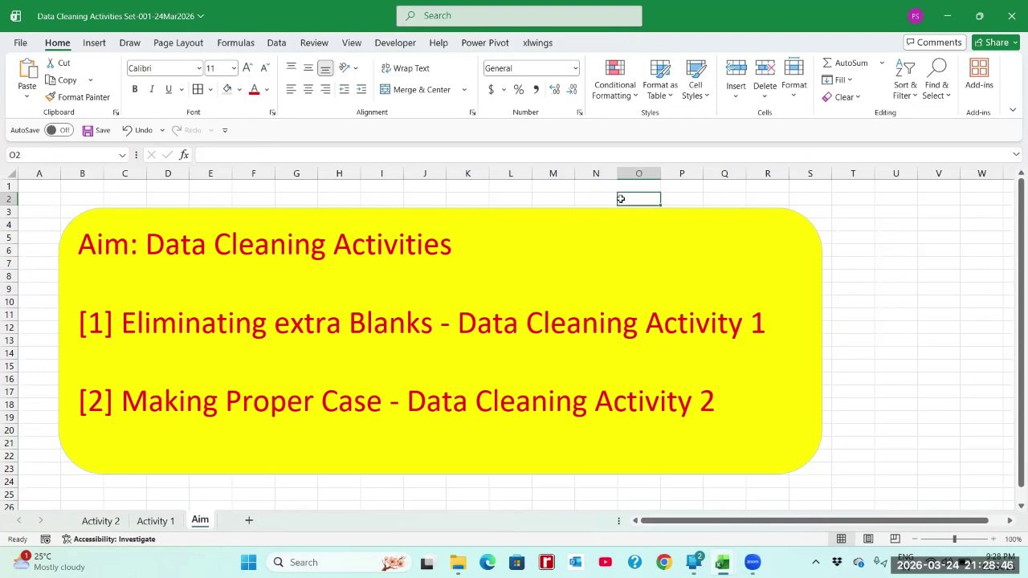
{"action": "left_click", "coordinate": [676, 200]}
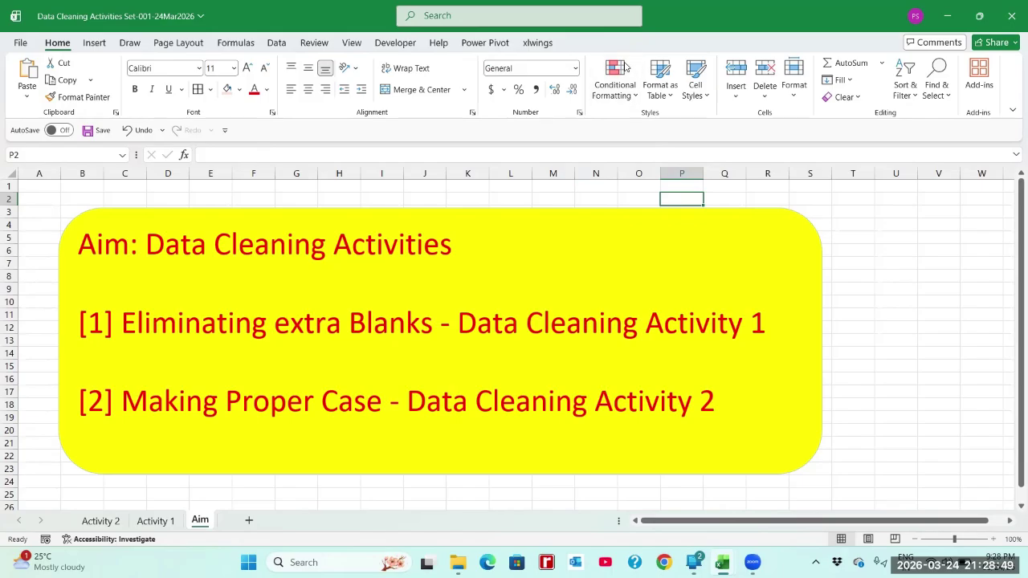